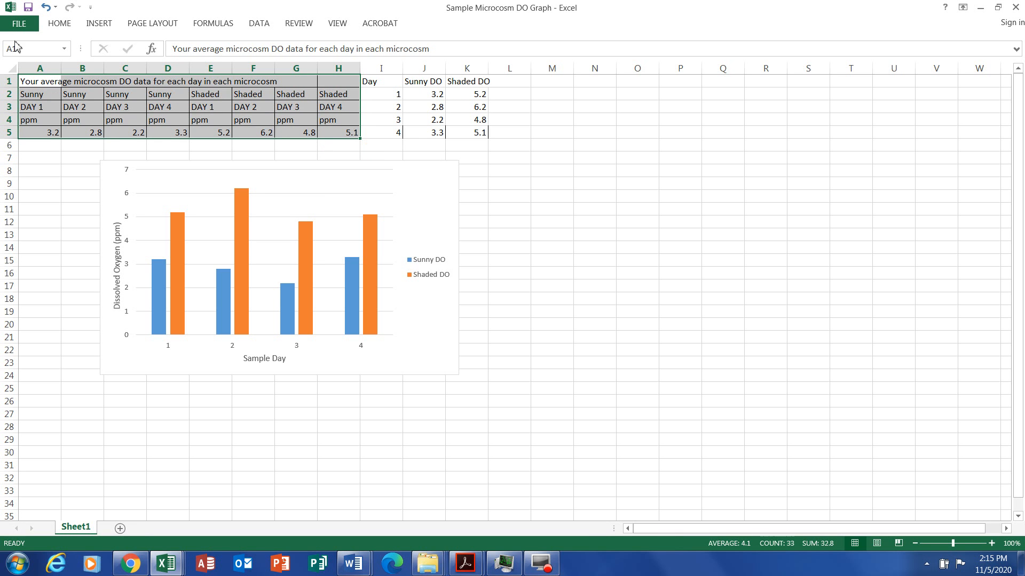
Fill the average microcosm DO data block A1:H5 with yellow
left_click(59, 24)
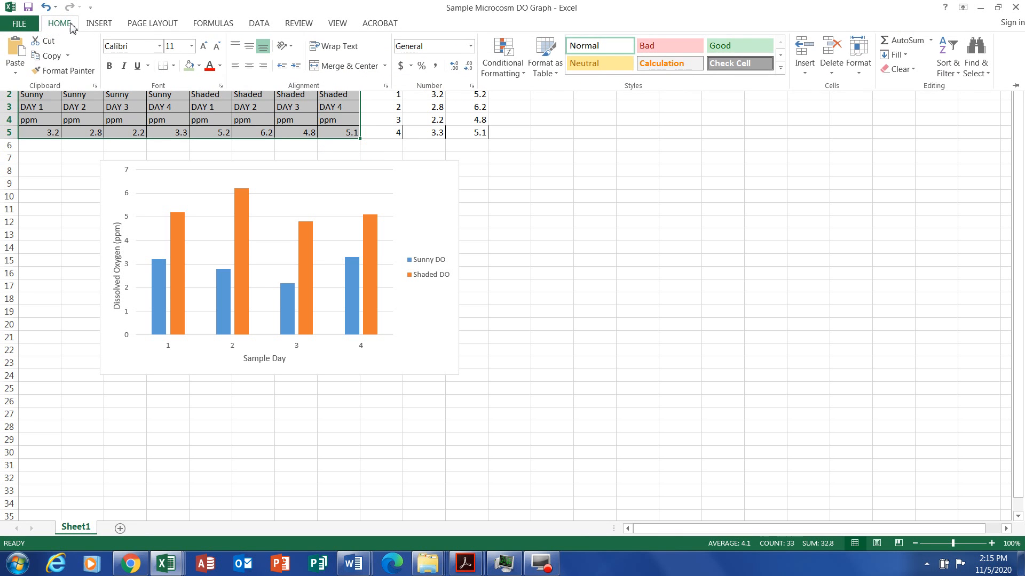
left_click(199, 66)
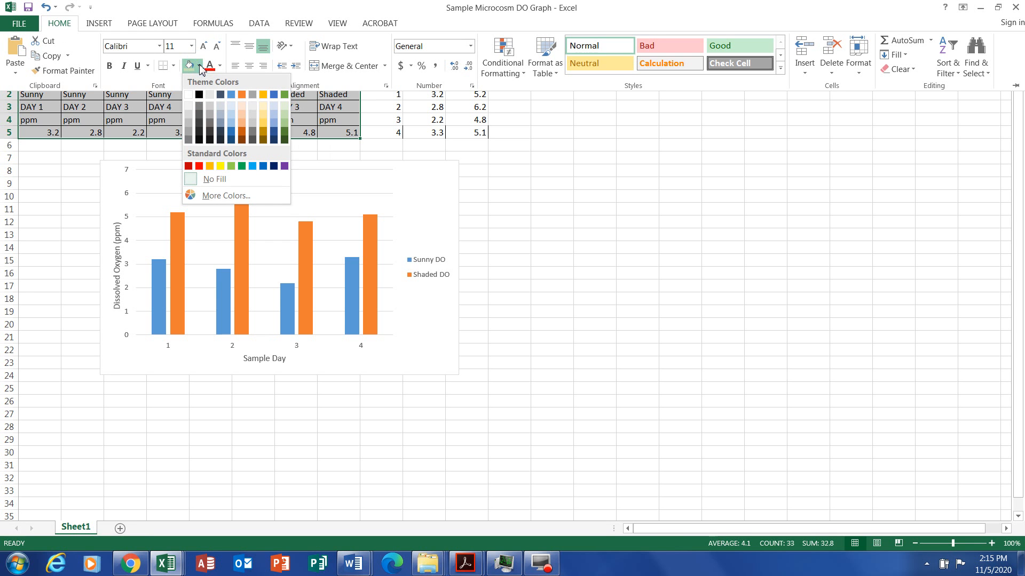
left_click(220, 166)
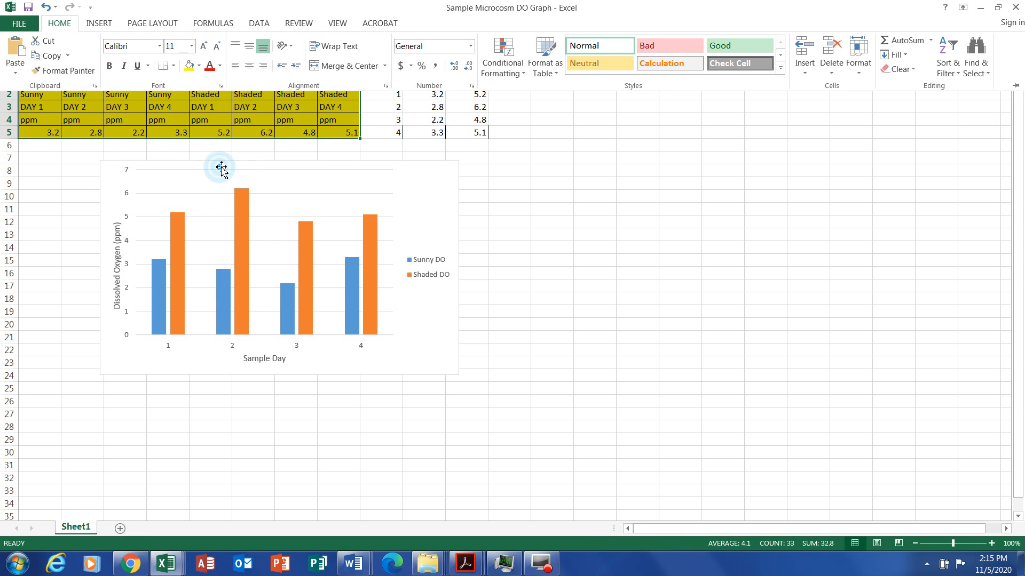
left_click(330, 161)
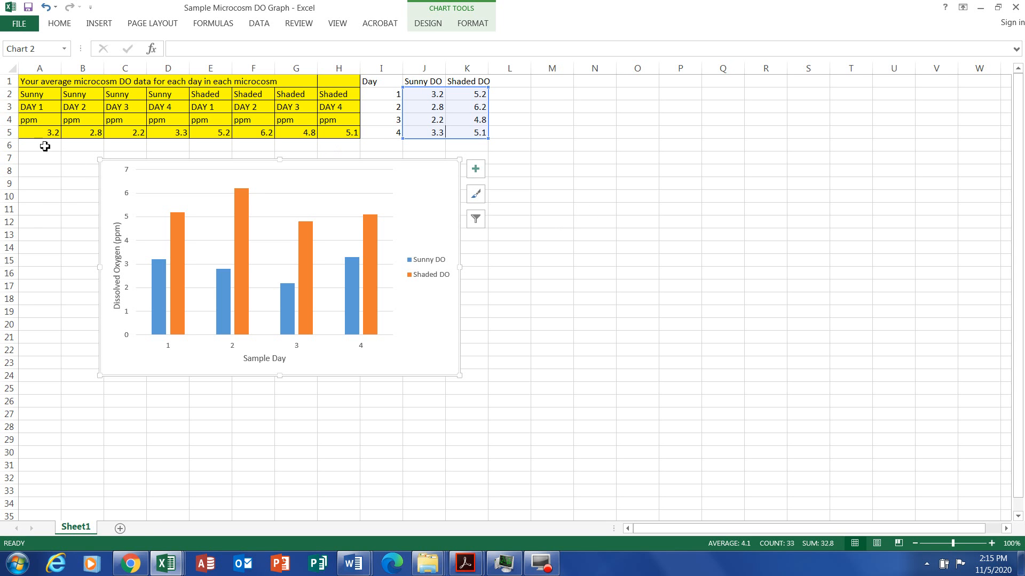
Fill the Day, Sunny DO and Shaded DO values in I2:K5 with light green
left_click_drag(389, 95, 480, 132)
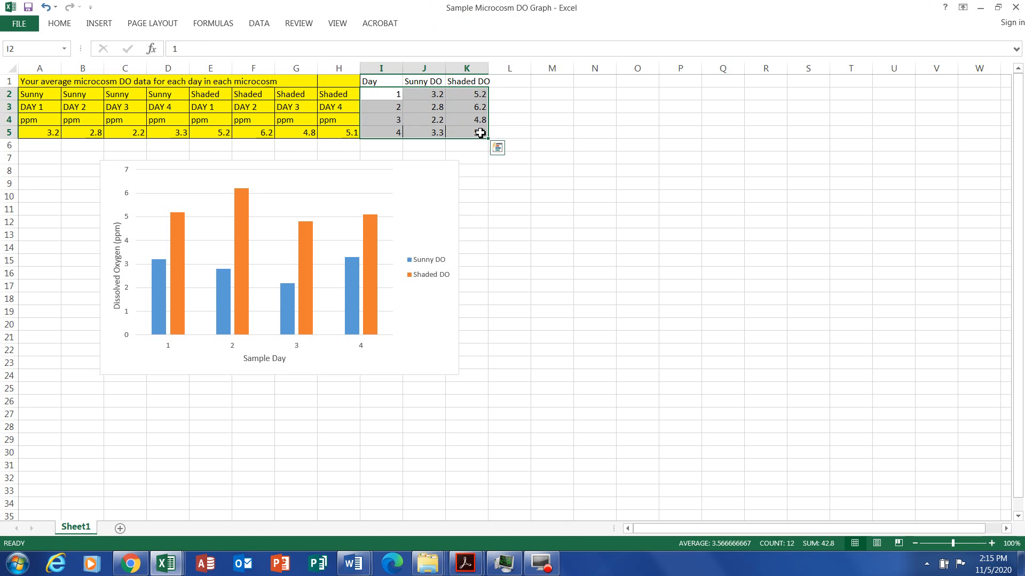
left_click(68, 25)
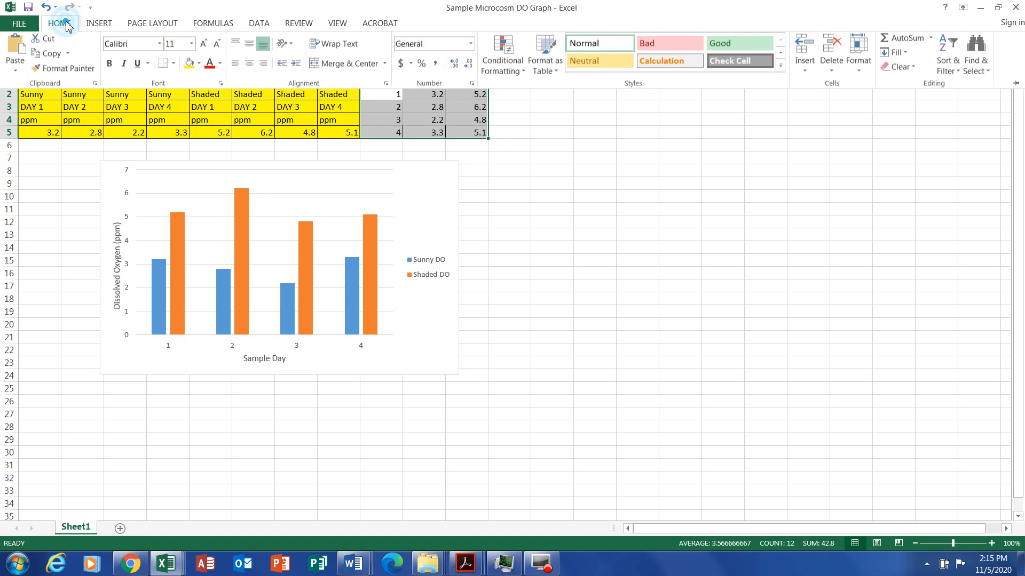
left_click(198, 66)
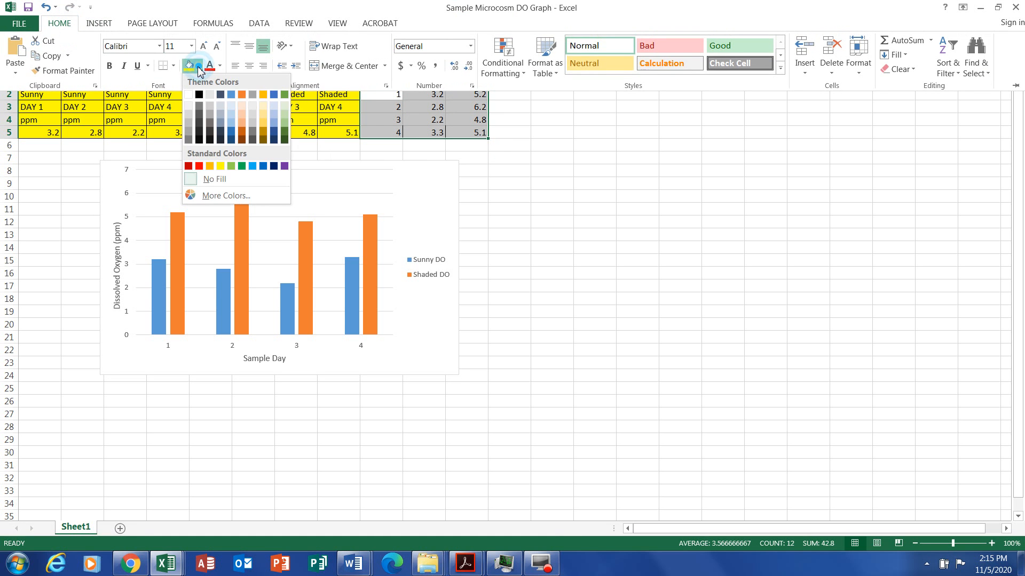
left_click(284, 112)
left_click(345, 142)
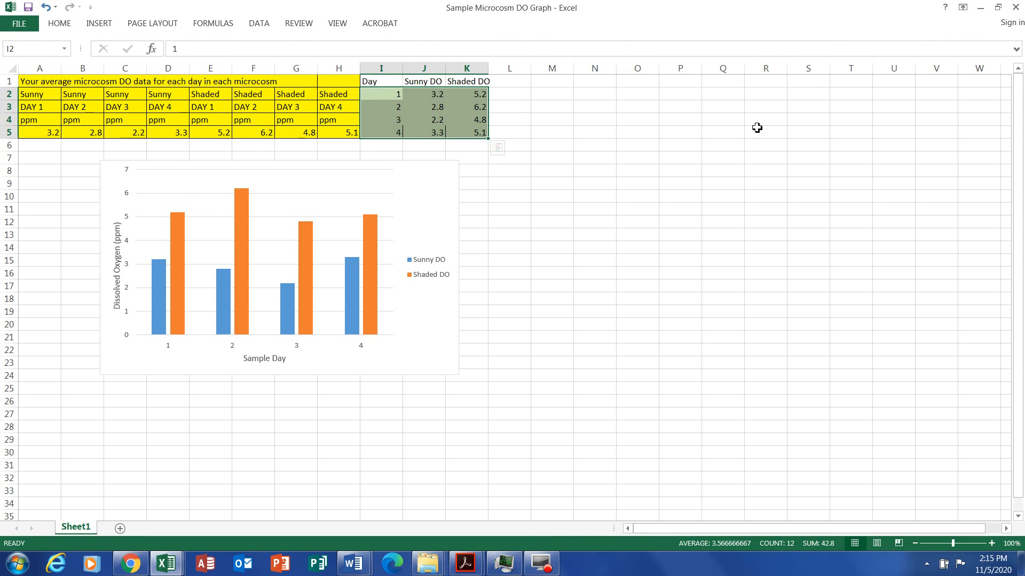
left_click(786, 166)
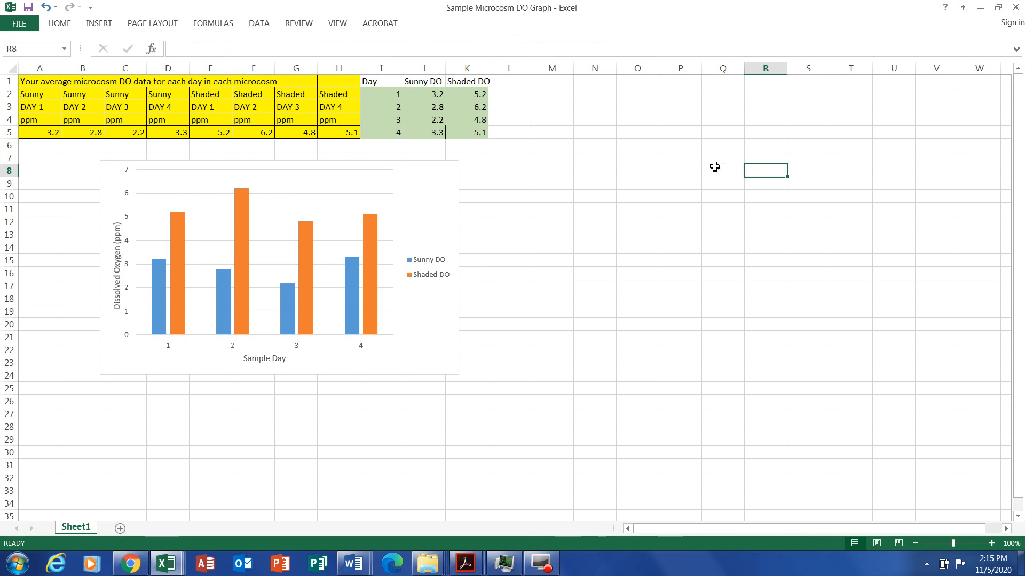
Apply all borders to every cell of the worksheet
left_click(13, 71)
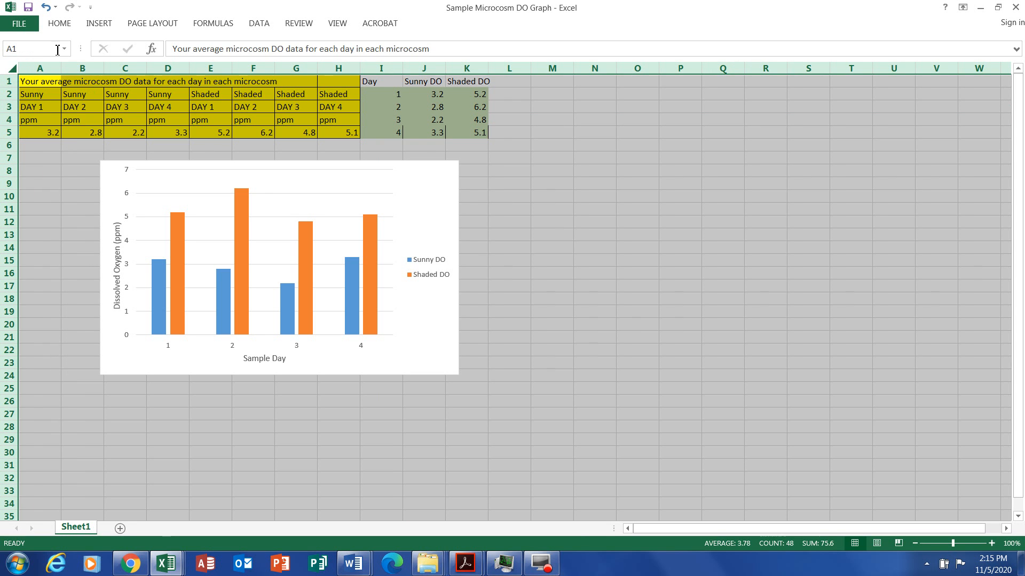
left_click(59, 23)
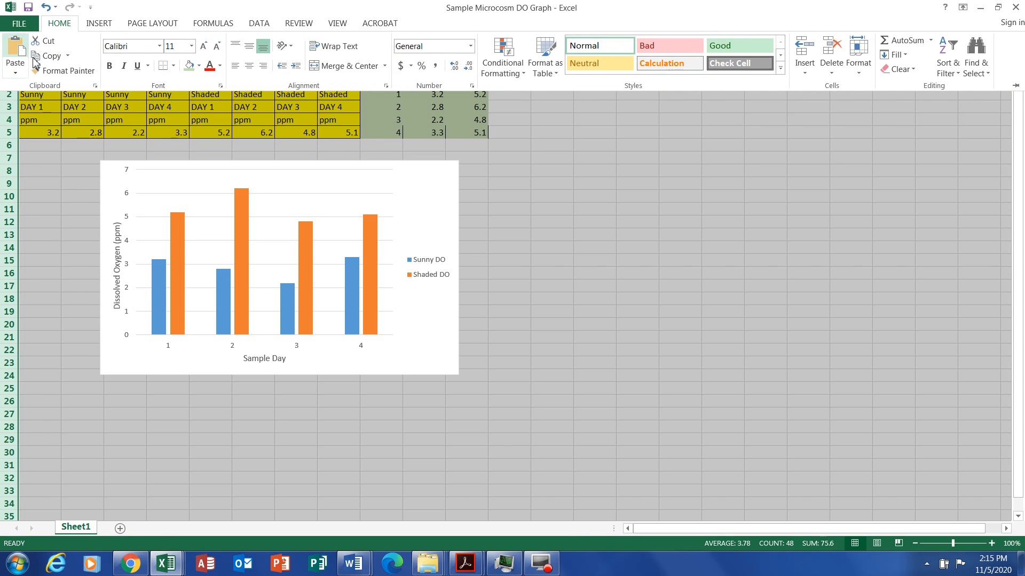
left_click(171, 66)
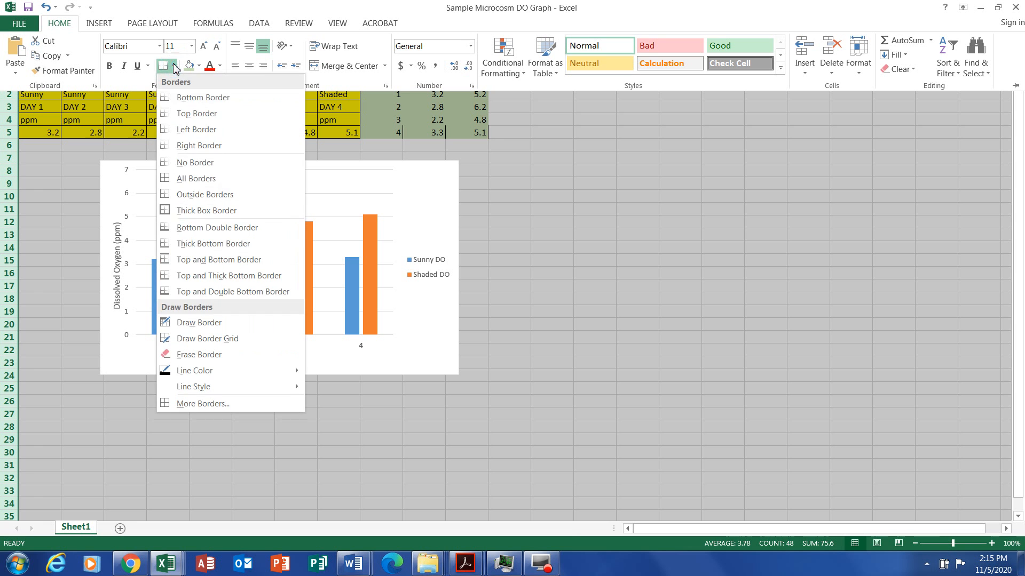
left_click(173, 179)
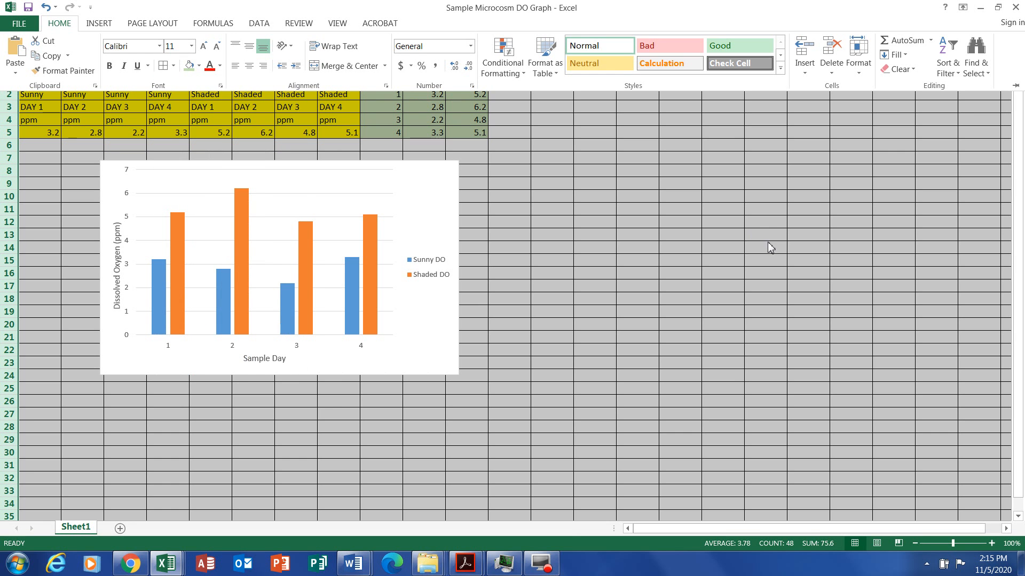
left_click(806, 223)
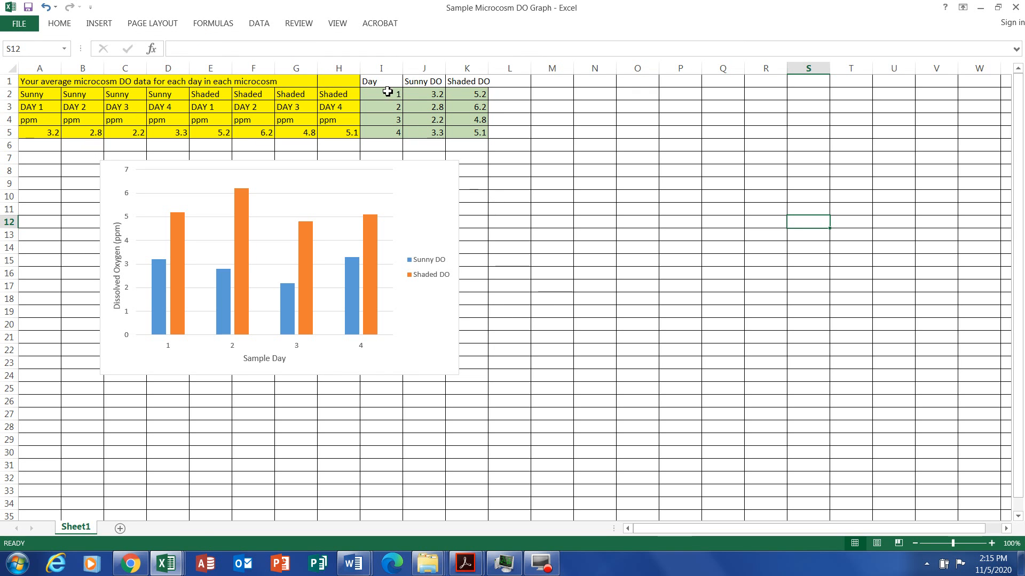
Examine the Sunny DO, Shaded DO and Day columns and the axis titles of the dissolved oxygen chart
left_click_drag(434, 95, 433, 134)
left_click_drag(469, 94, 474, 133)
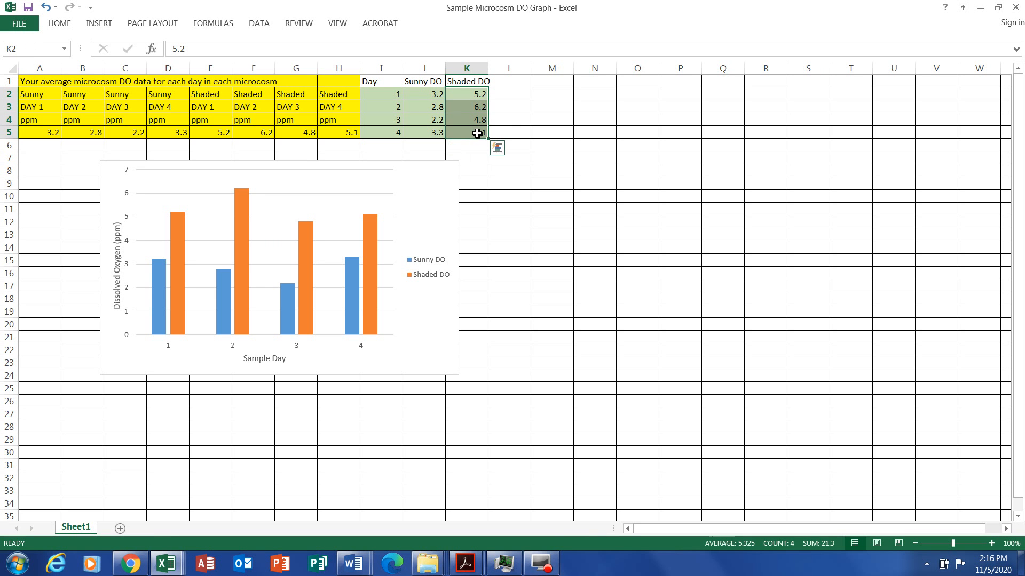
left_click(531, 151)
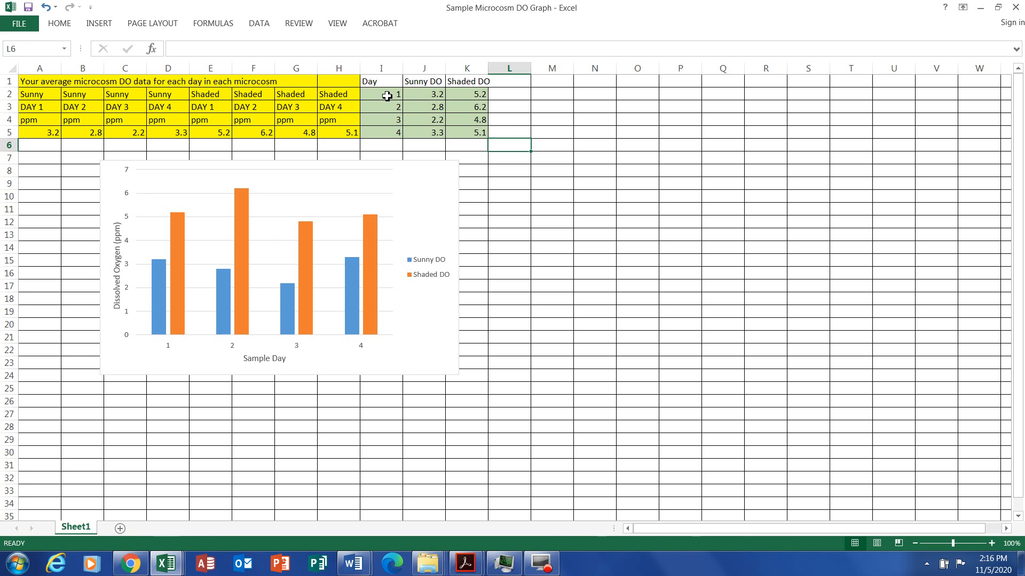
left_click_drag(389, 95, 385, 131)
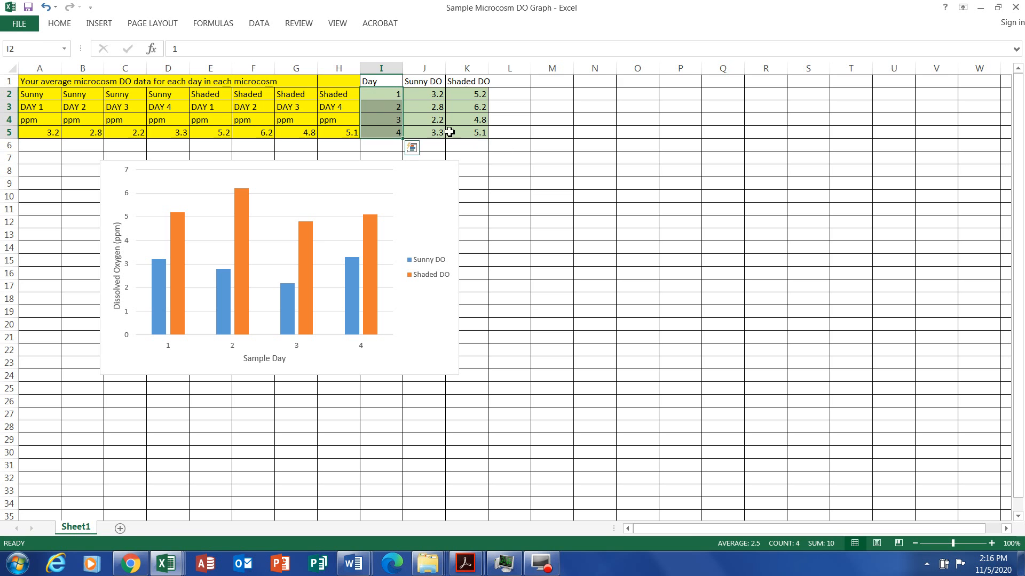
left_click(513, 159)
left_click(418, 208)
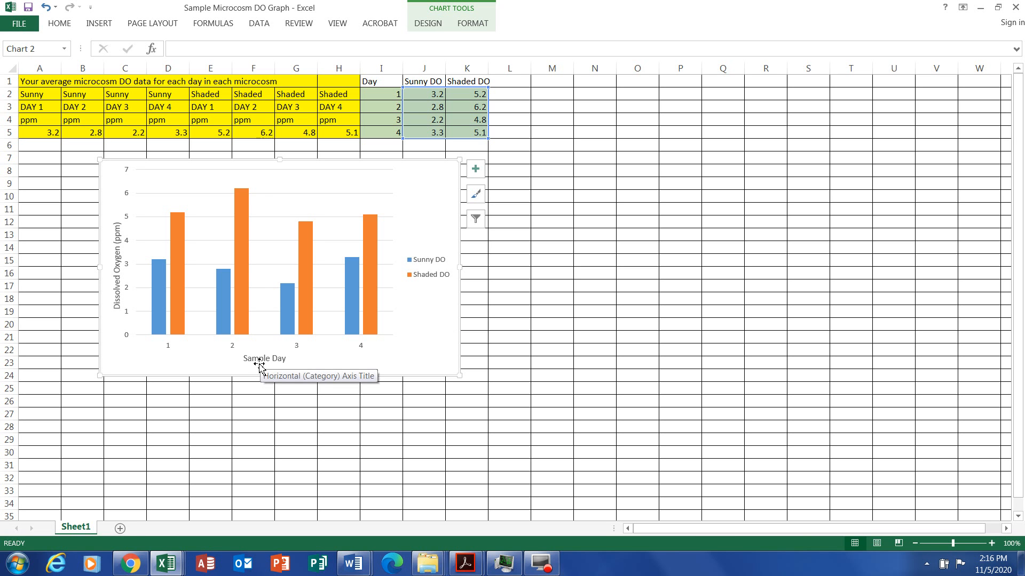
left_click(230, 359)
left_click(109, 313)
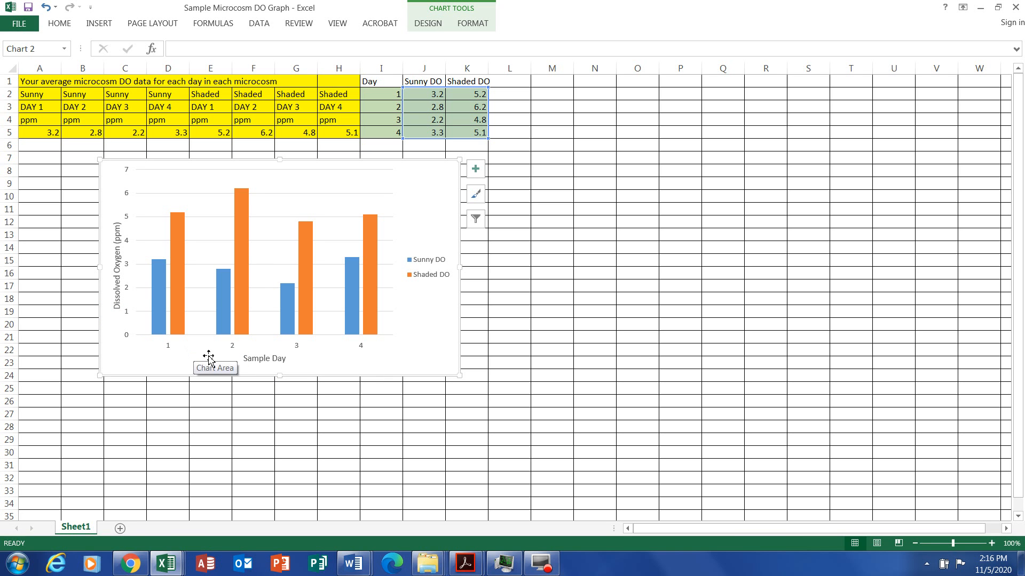
left_click(647, 361)
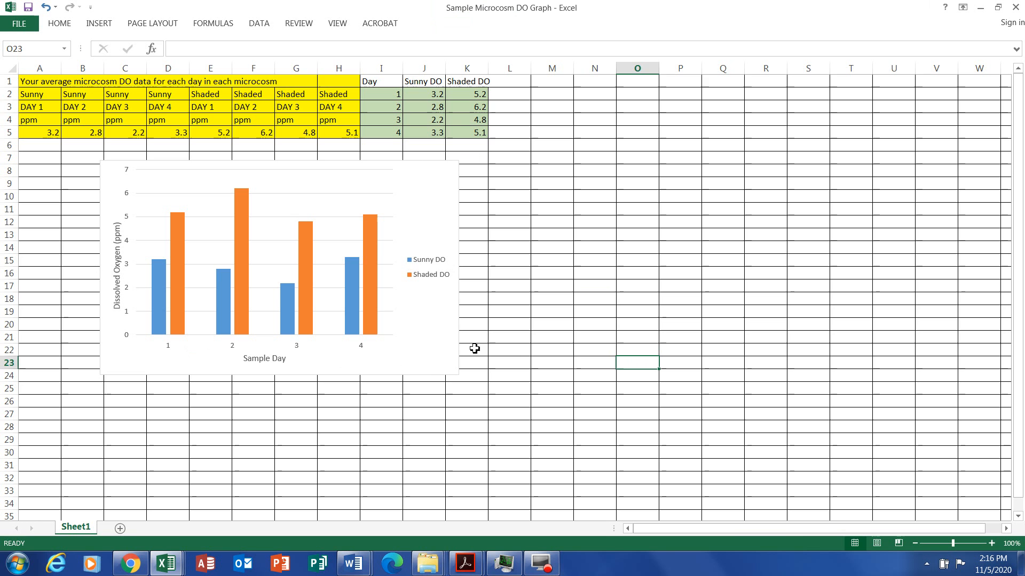
Select the dissolved oxygen chart and start a new blank document in Word
left_click(436, 354)
mouse_move(351, 565)
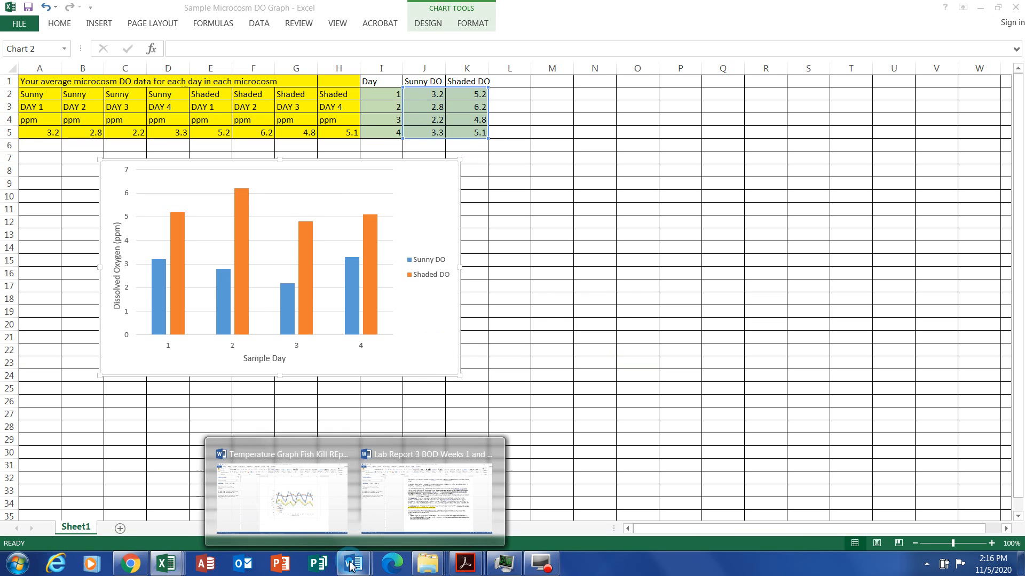
left_click(322, 453)
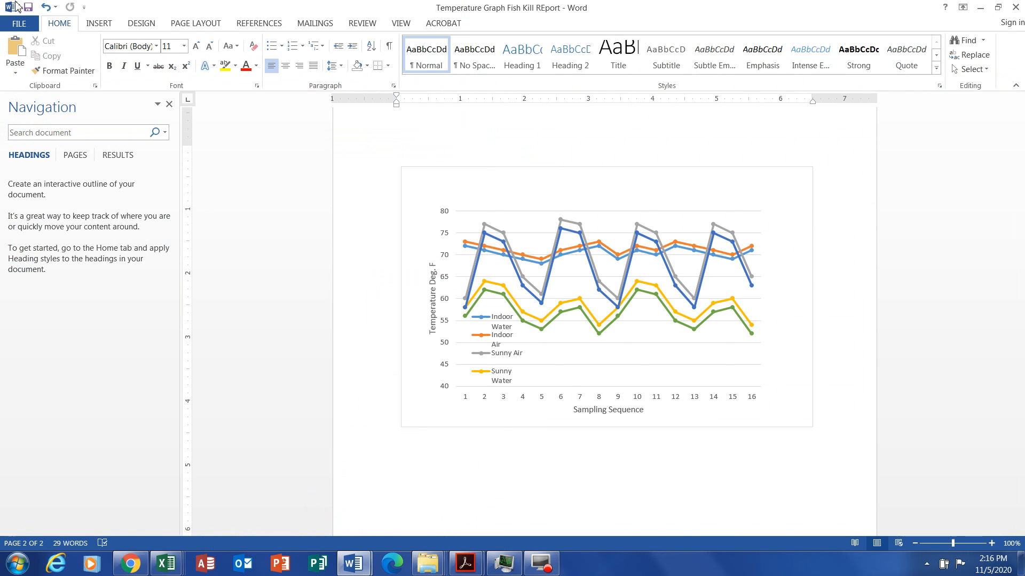
left_click(24, 24)
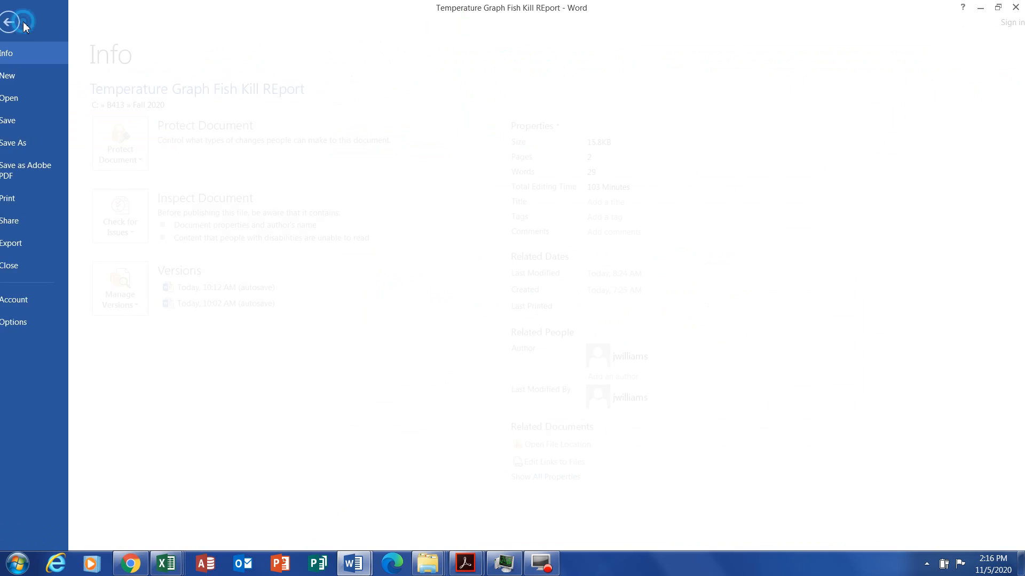
left_click(19, 79)
key("Escape")
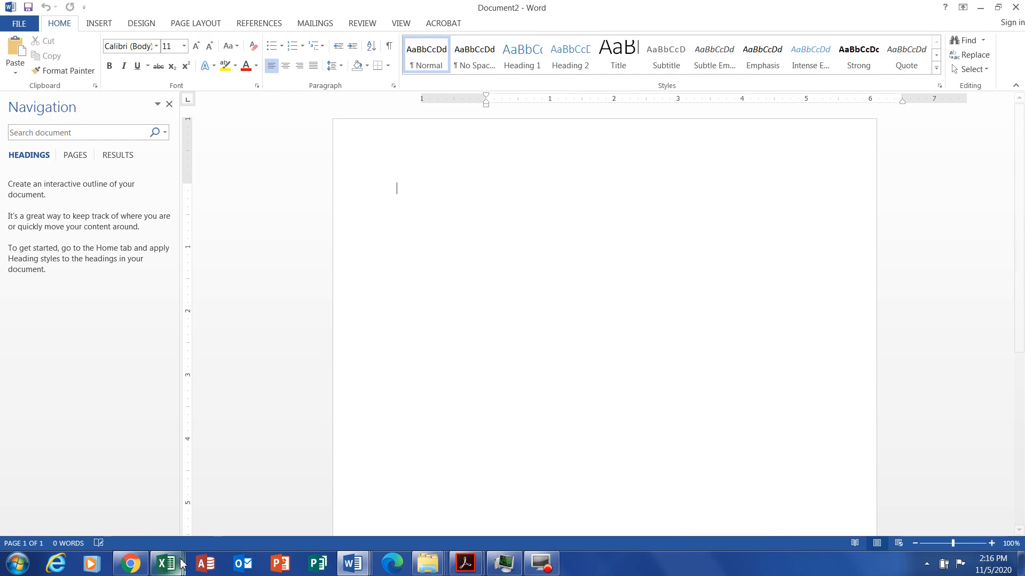
Copy the chart from the Sample Microcosm DO Graph workbook in Excel and paste it into the blank Word document
mouse_move(180, 564)
left_click(417, 504)
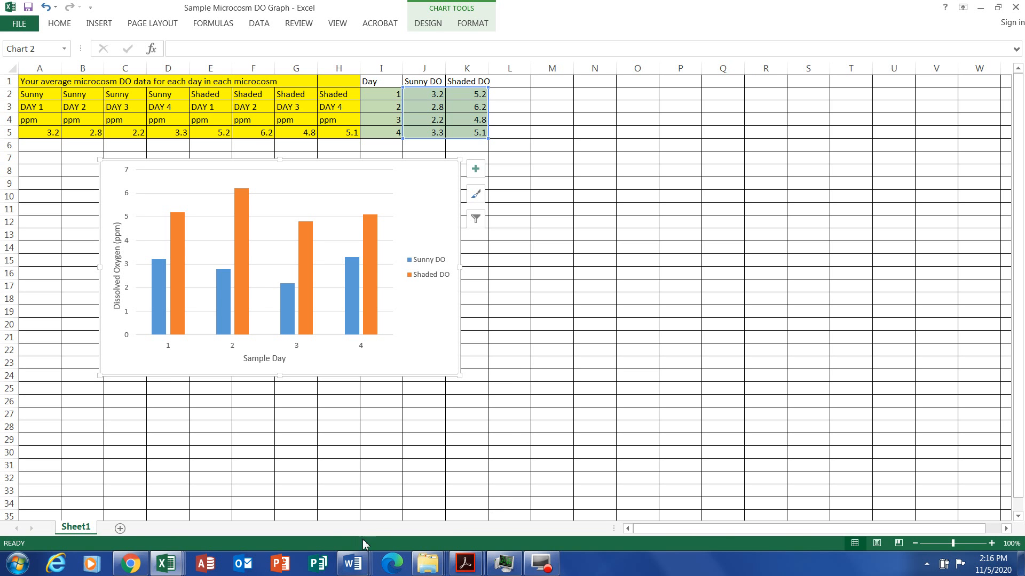
mouse_move(344, 567)
left_click(478, 514)
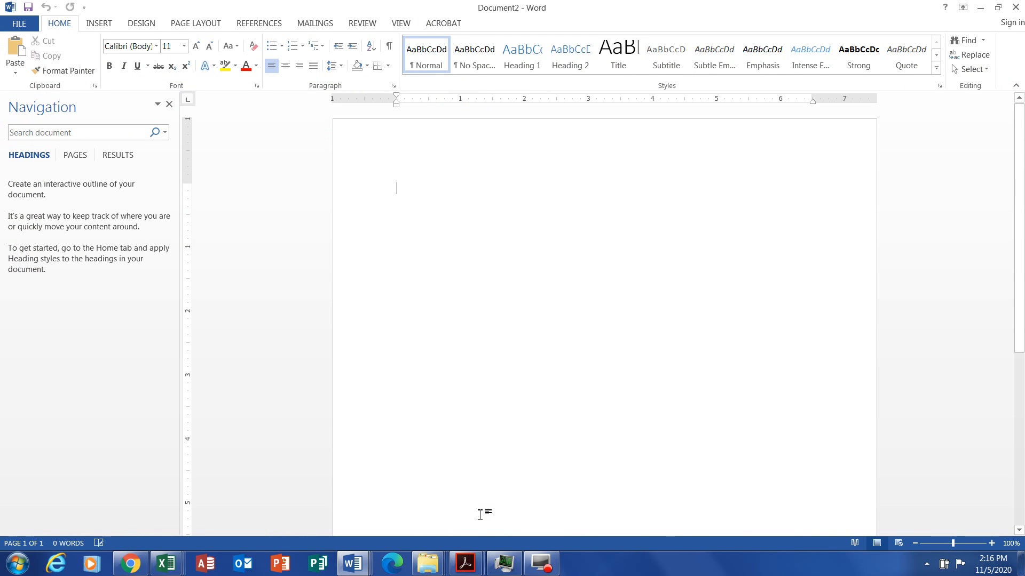
key("ctrl+v")
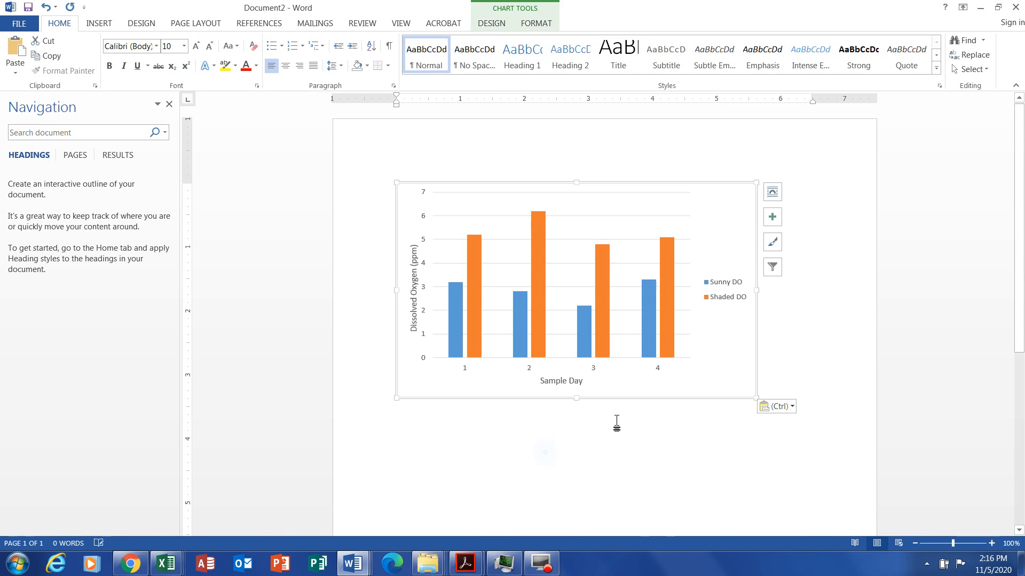
Add the caption "Figure 2. Dissolved oxygen in aquatic microcosms for shaded versus sunny conditions from October 20-23, 2020." below the chart
left_click(795, 392)
key("Return")
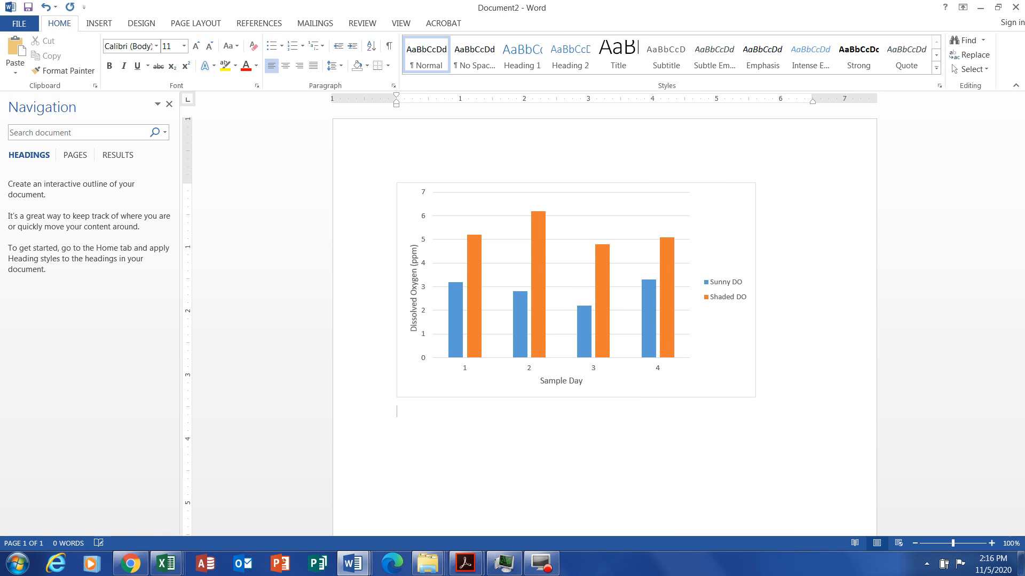
type("Figure 2. Dissolved")
type(" oxygen in aquatic microcosms for shade")
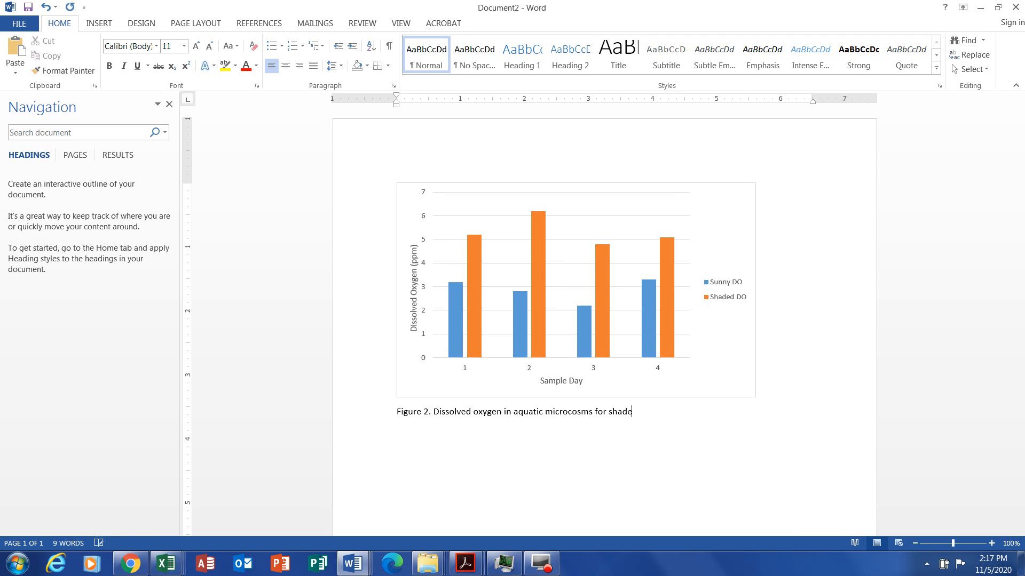
type("d versus sunny conditions from ")
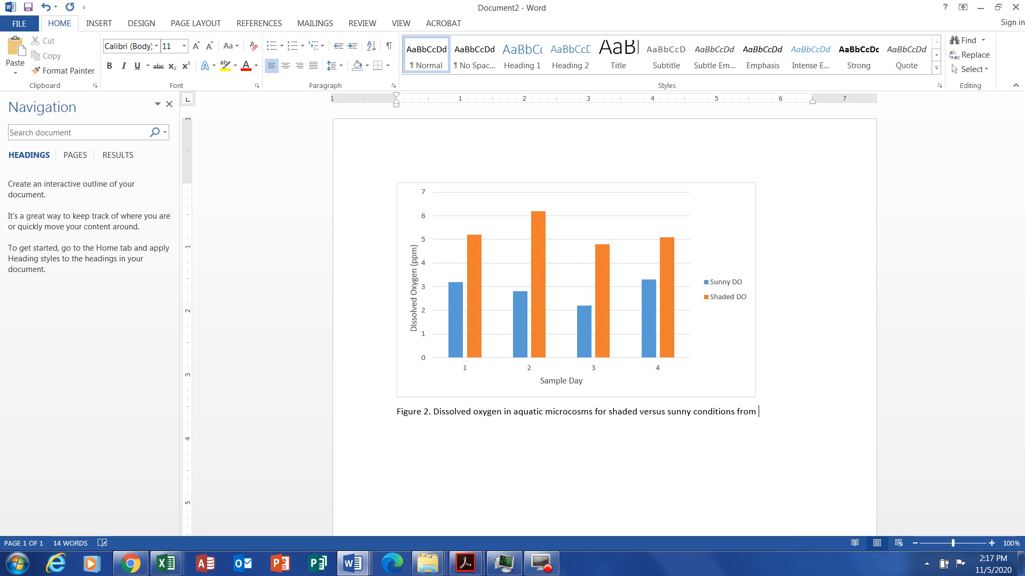
type("Octo")
key("Return")
type("20-23, ")
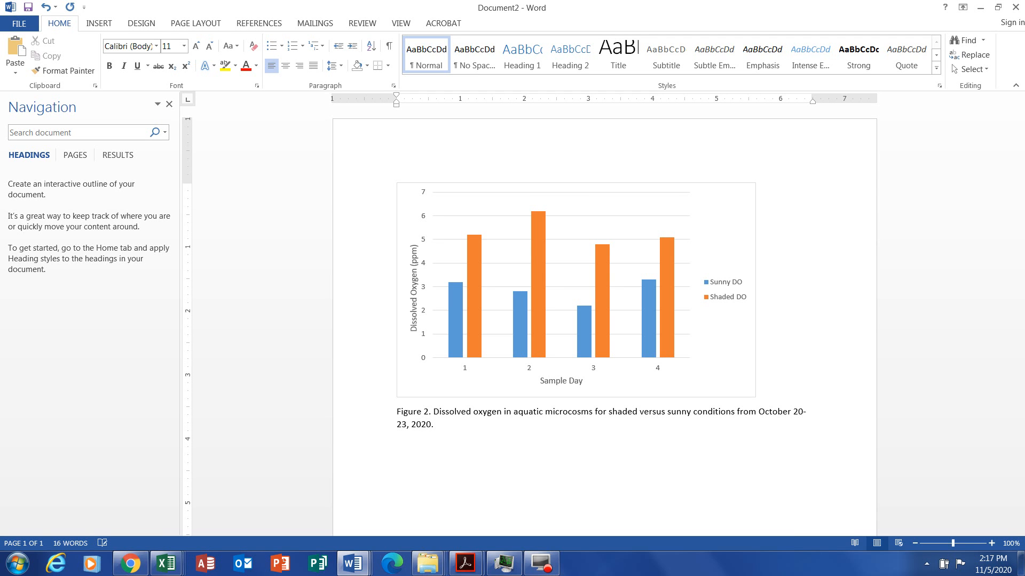
type("2020.")
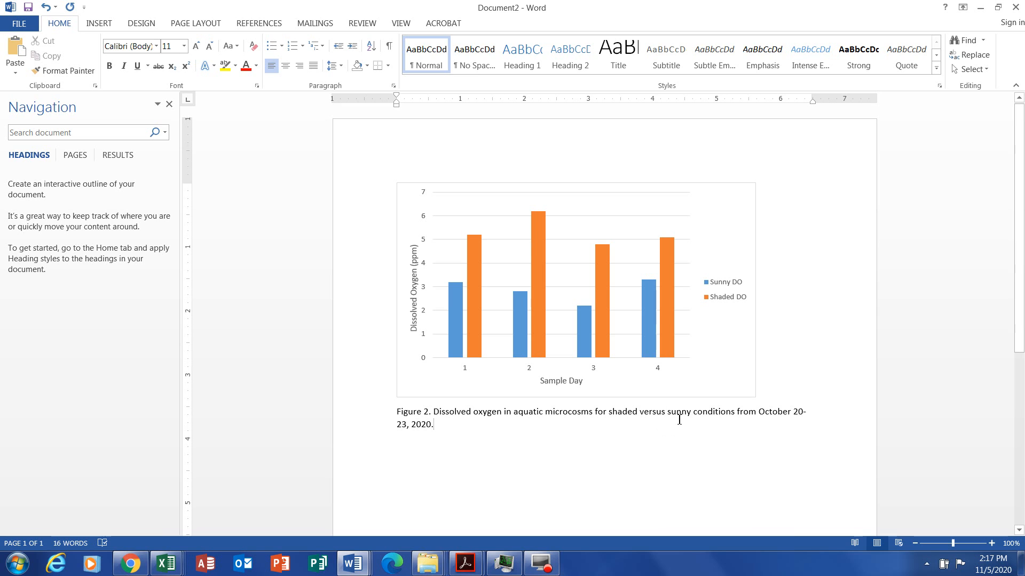
left_click(620, 433)
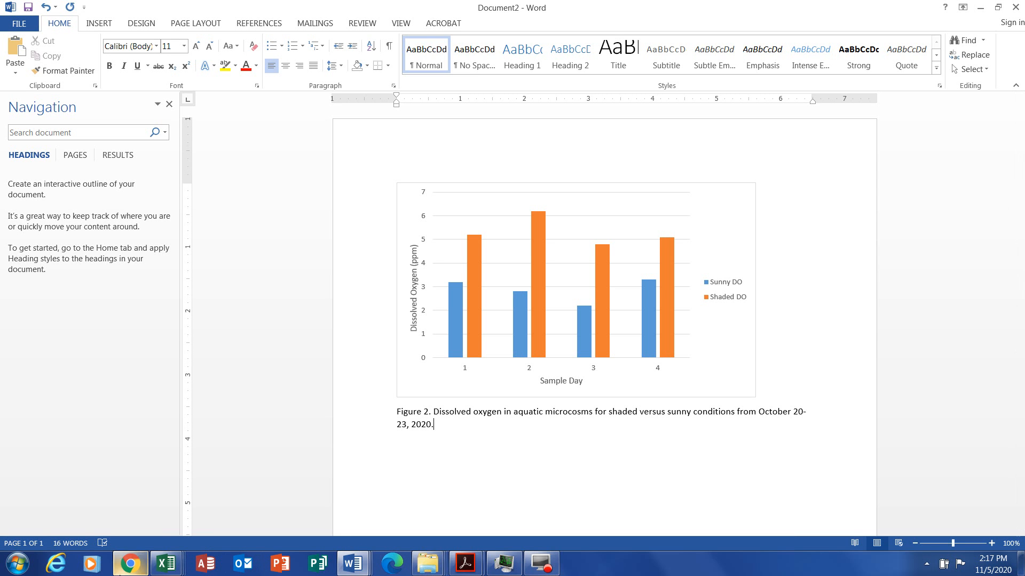
Switch back to the Sample Microcosm DO Graph workbook in Excel
mouse_move(166, 564)
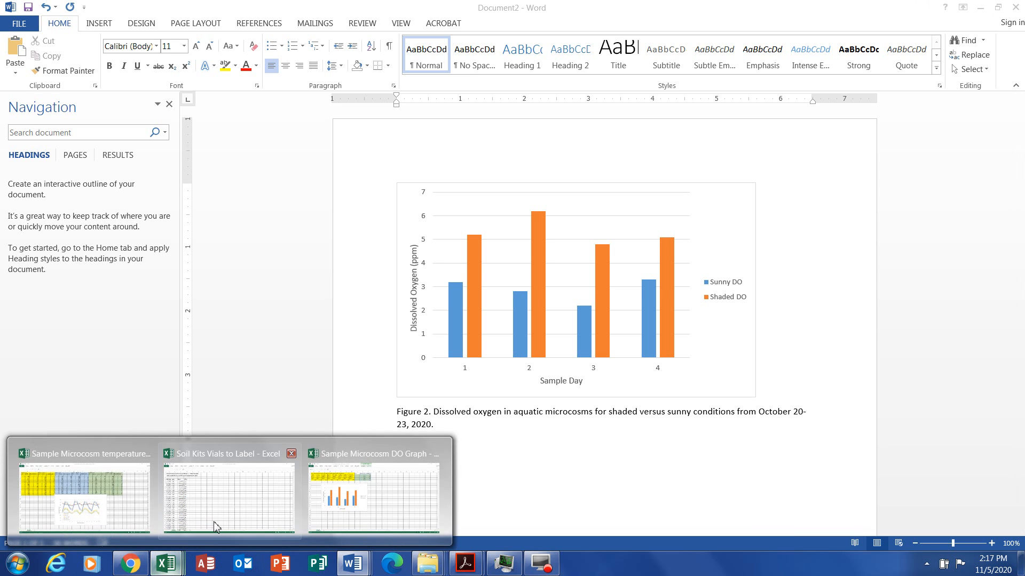
left_click(332, 489)
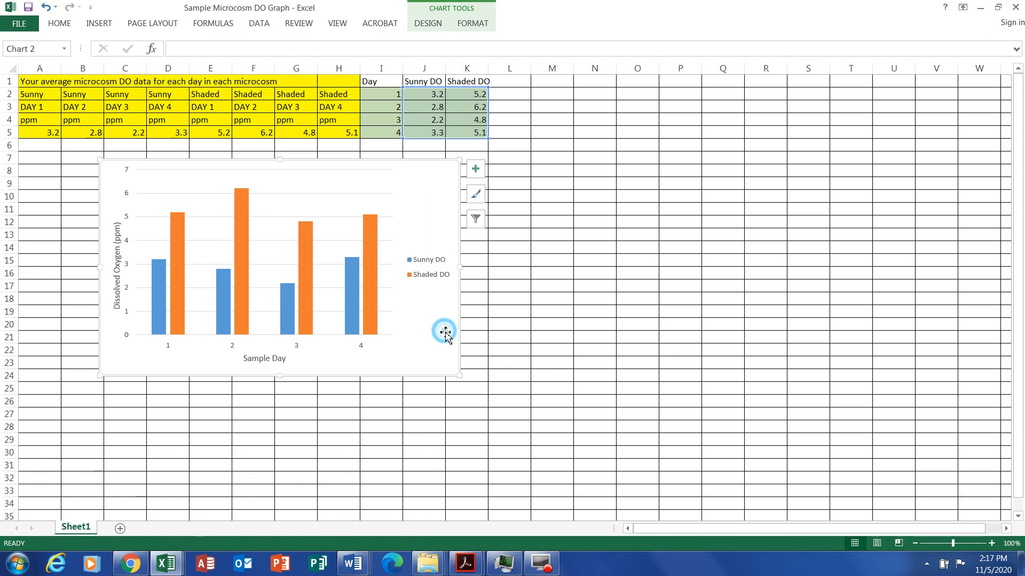
Delete the existing dissolved oxygen chart from Sheet1
key("Delete")
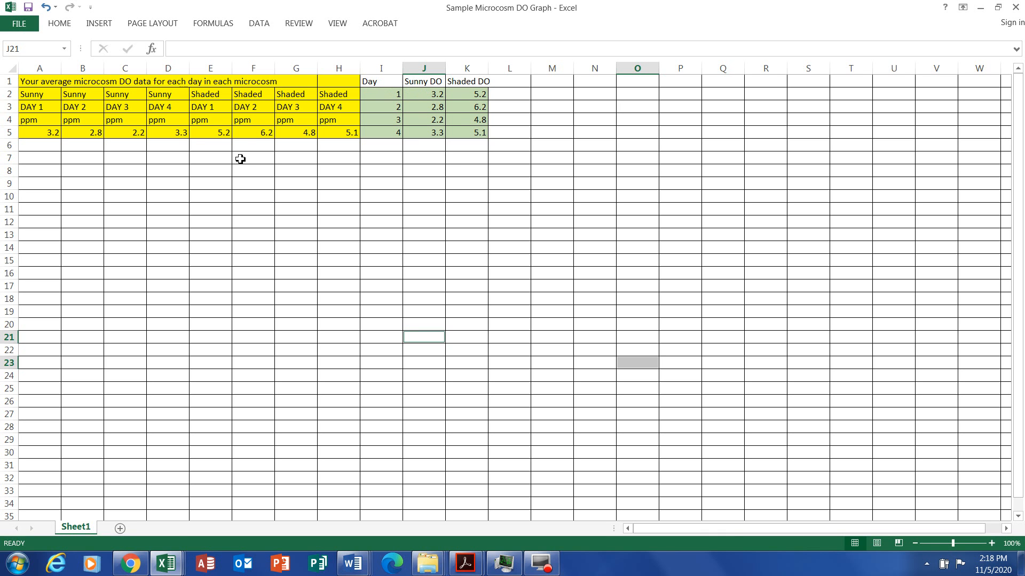
left_click(425, 95)
left_click_drag(424, 94, 427, 132)
left_click(426, 198)
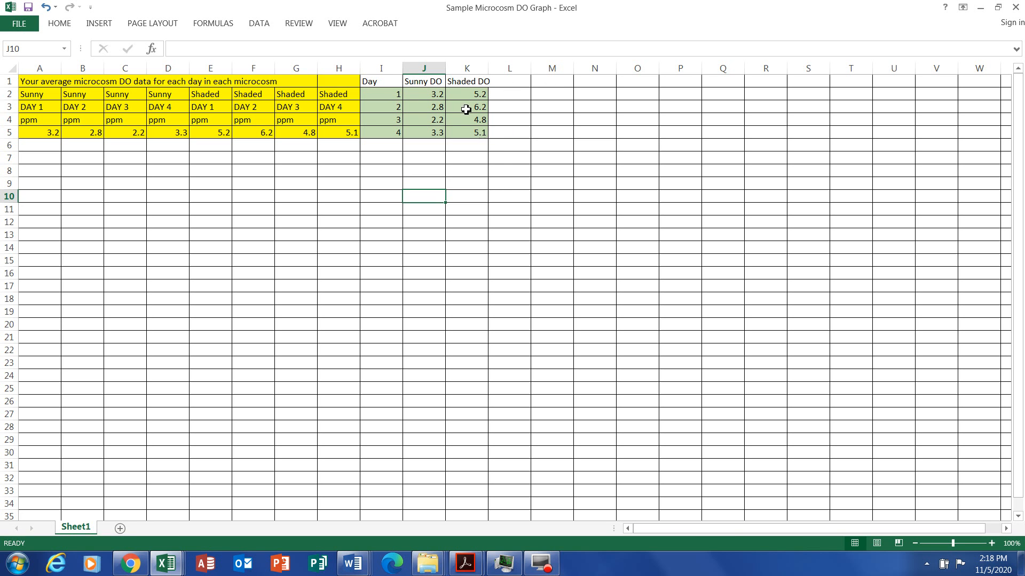
left_click_drag(464, 94, 469, 133)
Insert an empty 2-D clustered column chart below the data, starting from a blank cell, and enlarge it
left_click(467, 196)
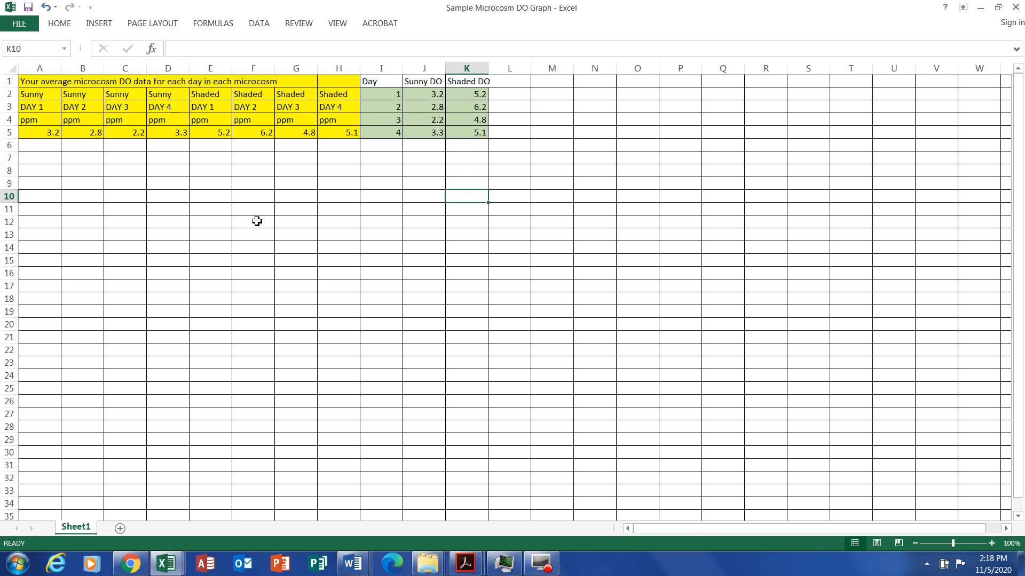
left_click(99, 25)
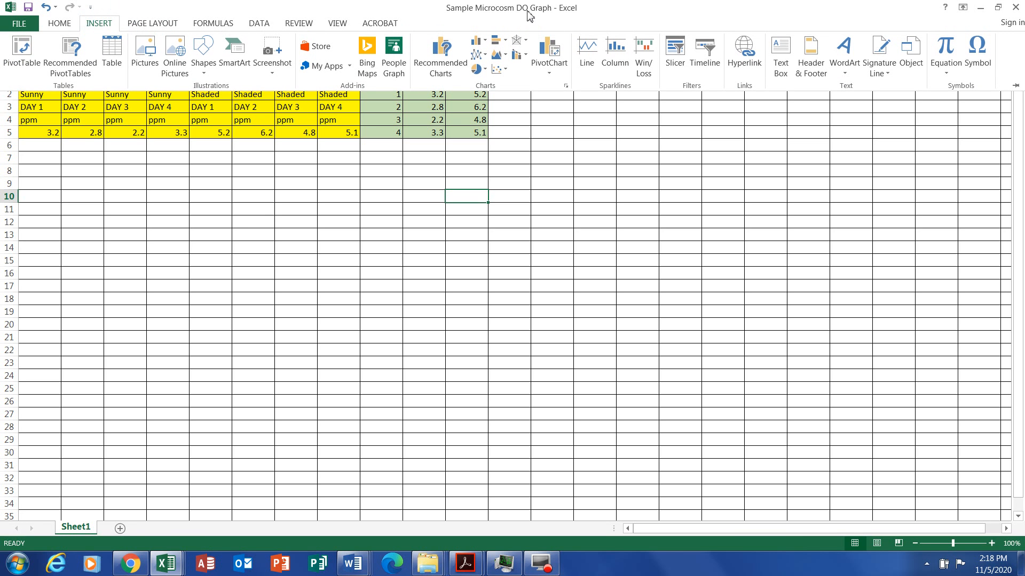
left_click(476, 41)
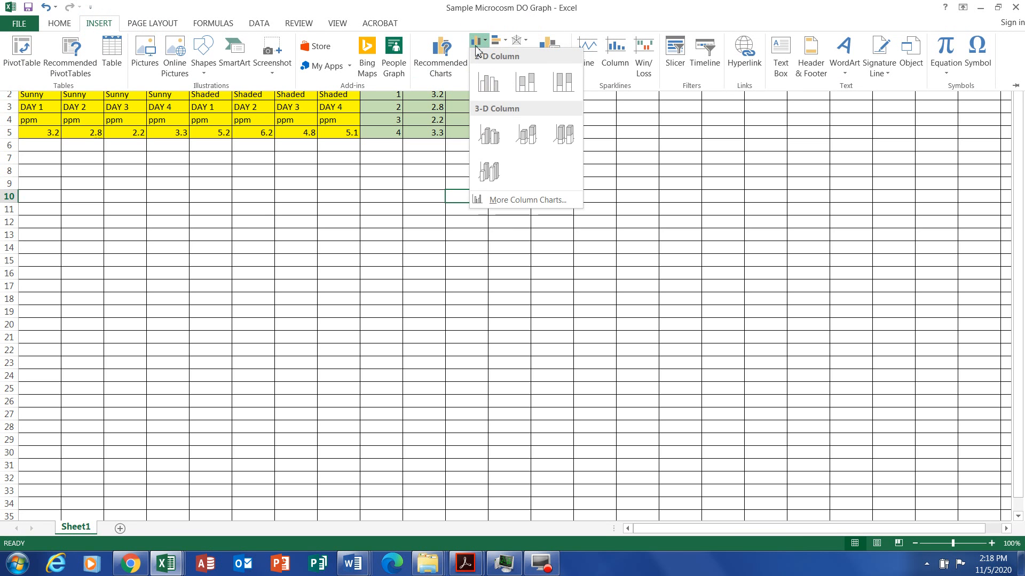
left_click(488, 83)
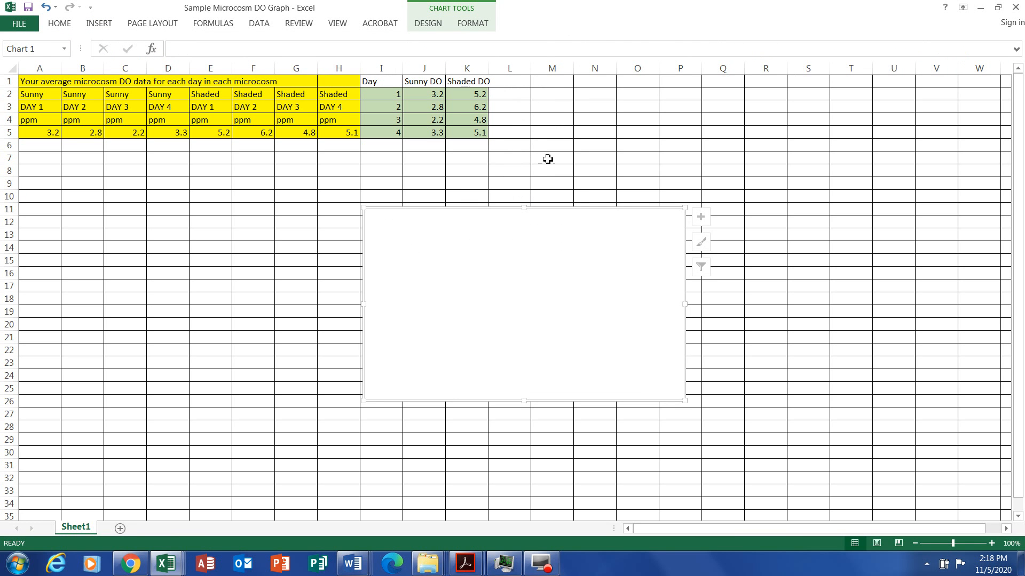
left_click_drag(364, 403, 322, 442)
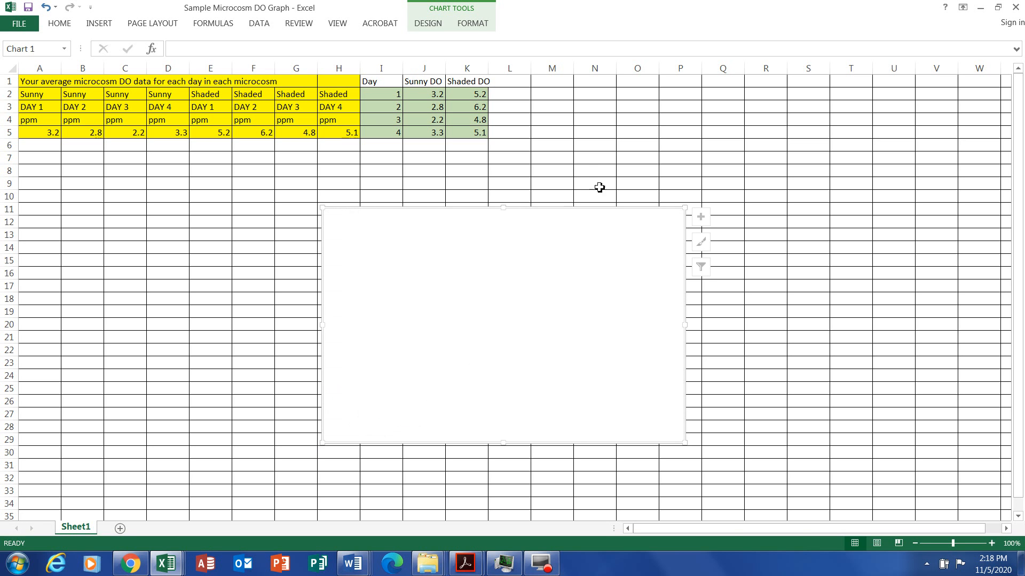
Add a data series named "Sunny DO" to the chart with values from J2:J5
left_click(430, 24)
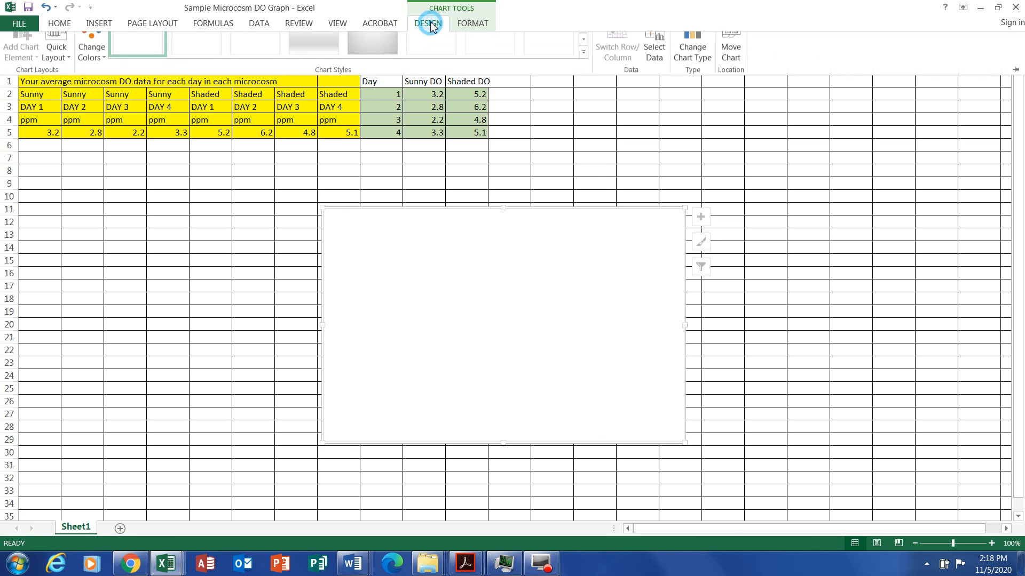
left_click(659, 50)
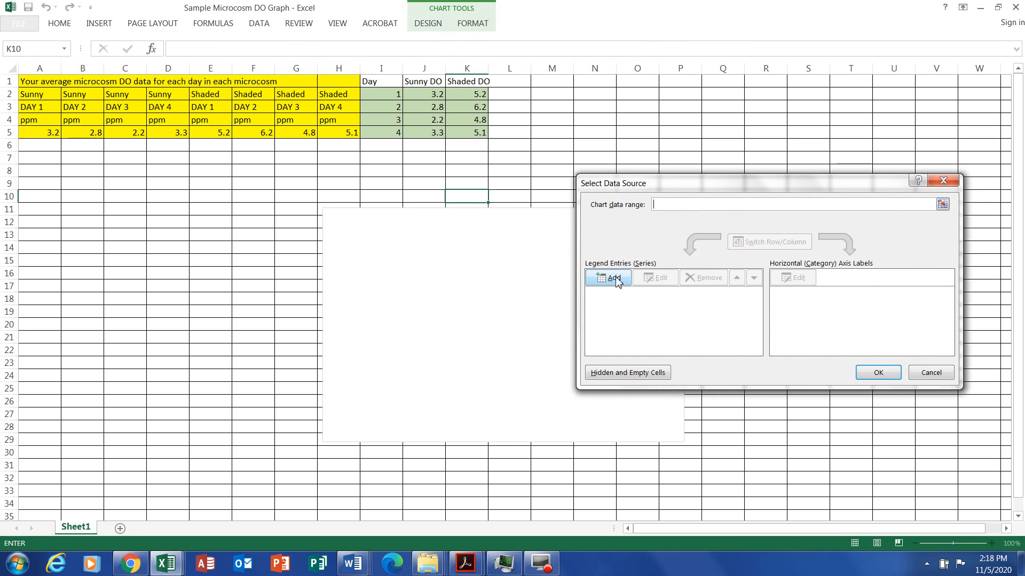
left_click(614, 278)
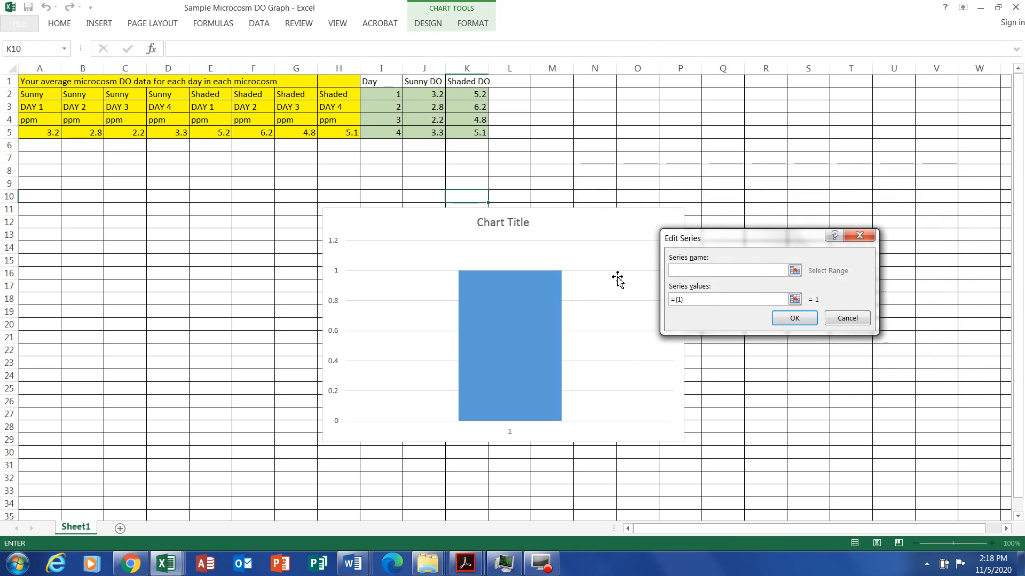
left_click(690, 269)
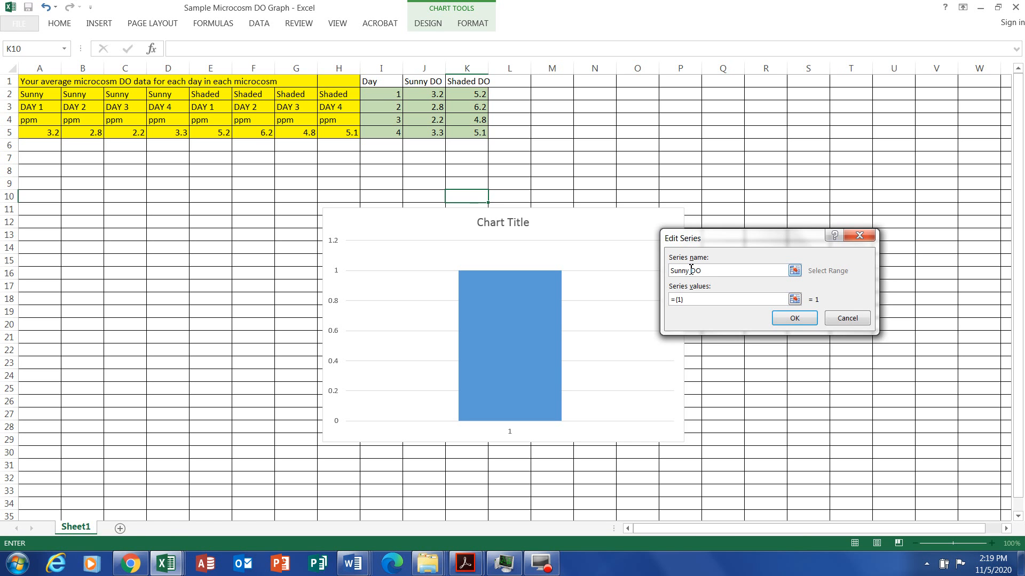
left_click_drag(687, 299, 670, 302)
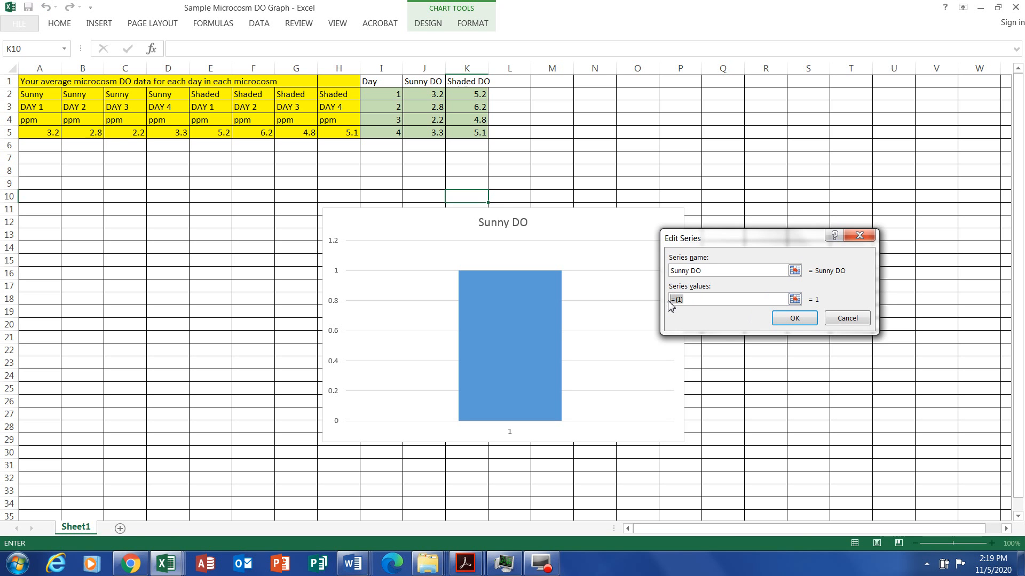
key("BackSpace")
left_click(431, 95)
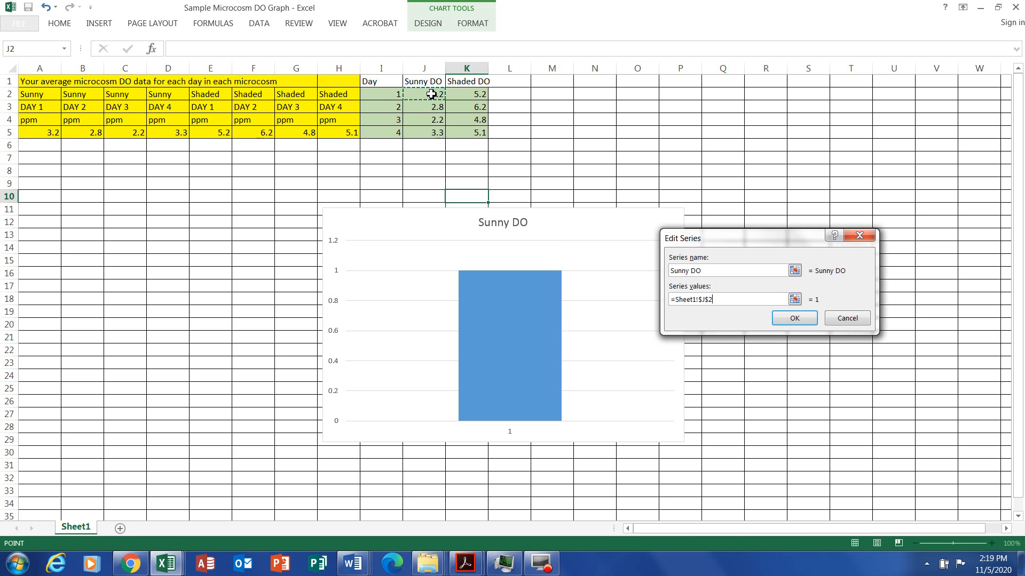
left_click_drag(431, 98, 430, 133)
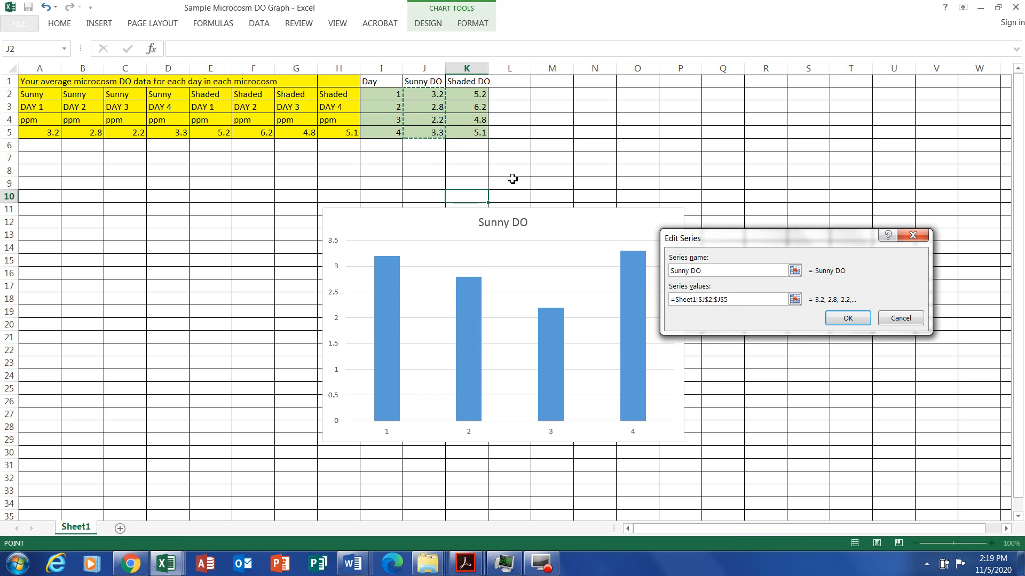
left_click(848, 319)
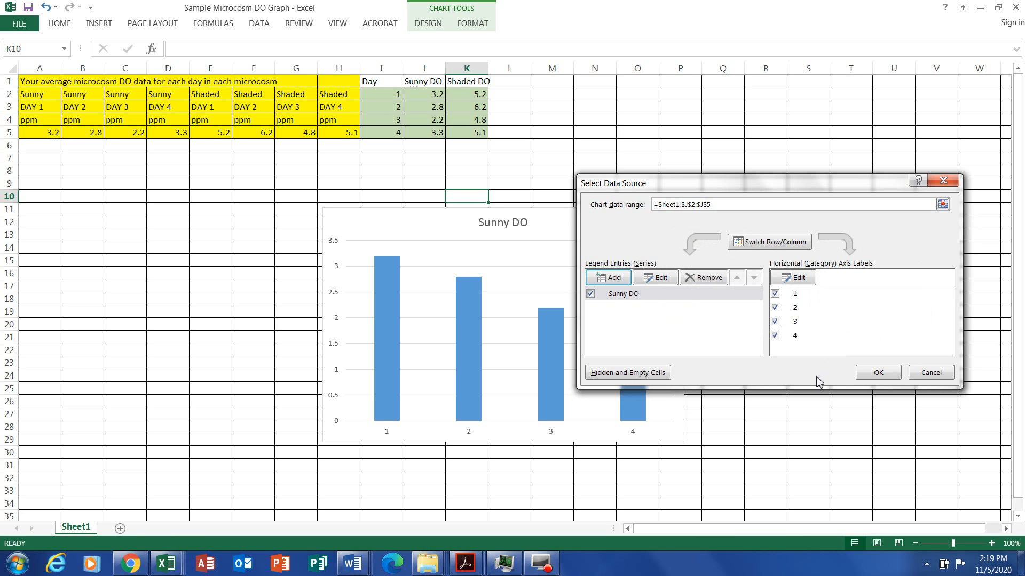
Add a second data series named "Shaded DO" with values from K2:K5 and apply the chart's data source
left_click(613, 278)
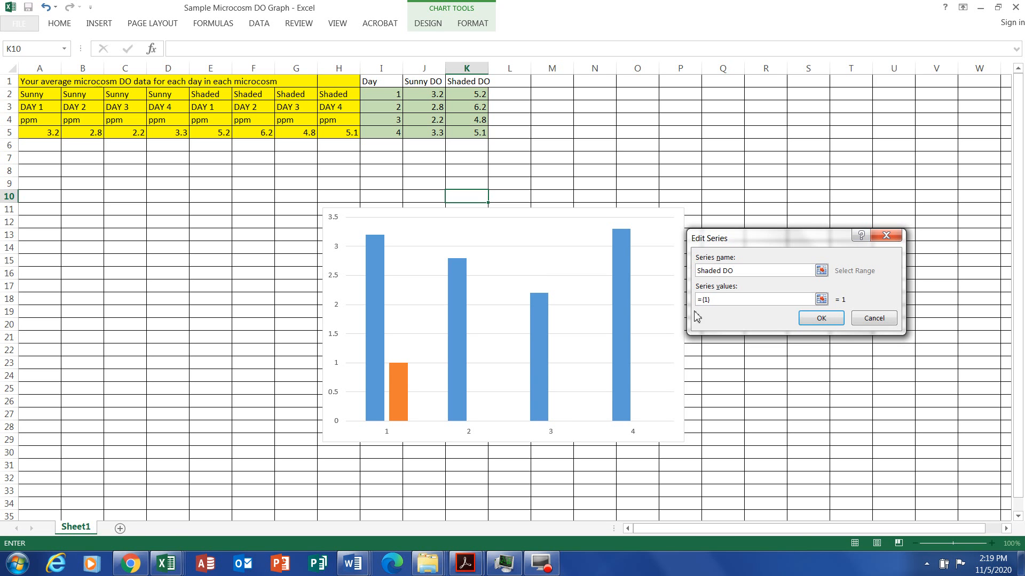
left_click_drag(718, 301, 698, 304)
key("BackSpace")
left_click_drag(464, 95, 466, 140)
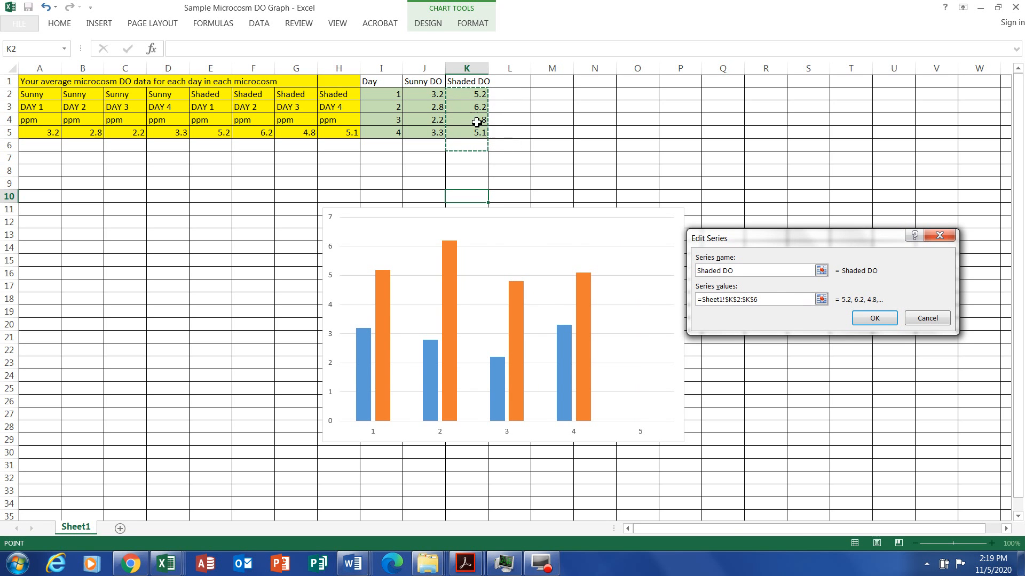
left_click(526, 143)
left_click_drag(473, 100, 483, 141)
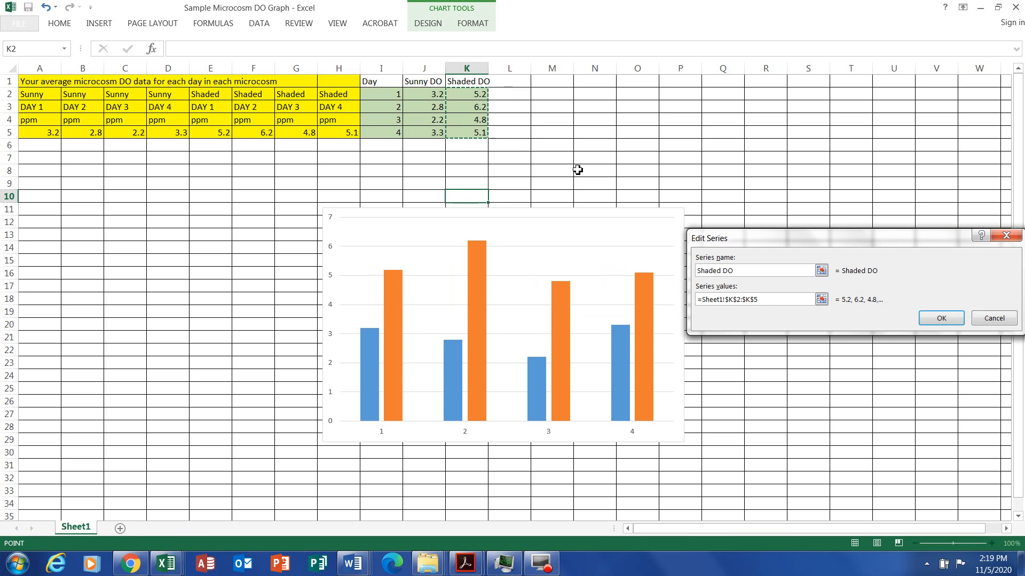
left_click(941, 318)
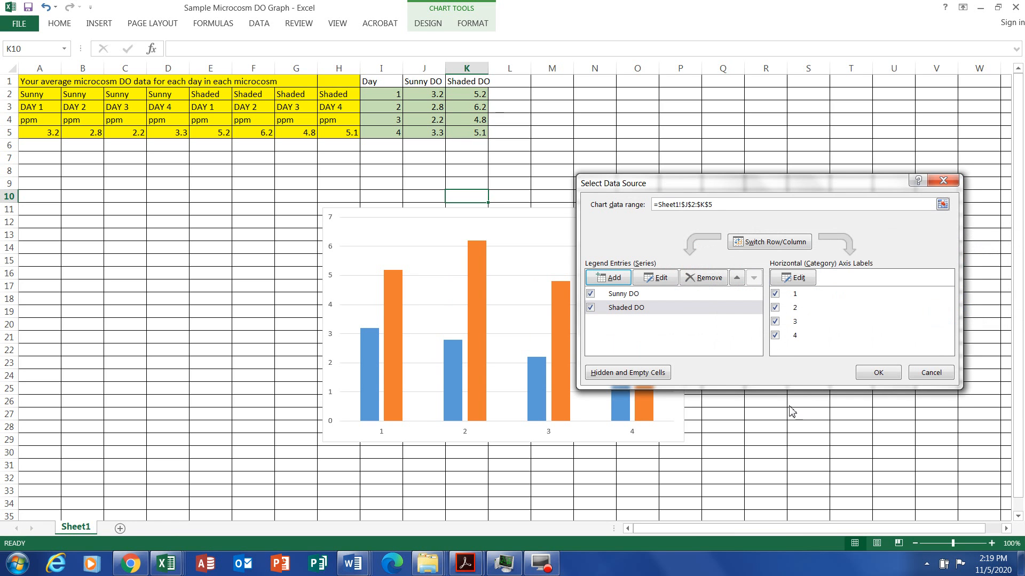
left_click(877, 373)
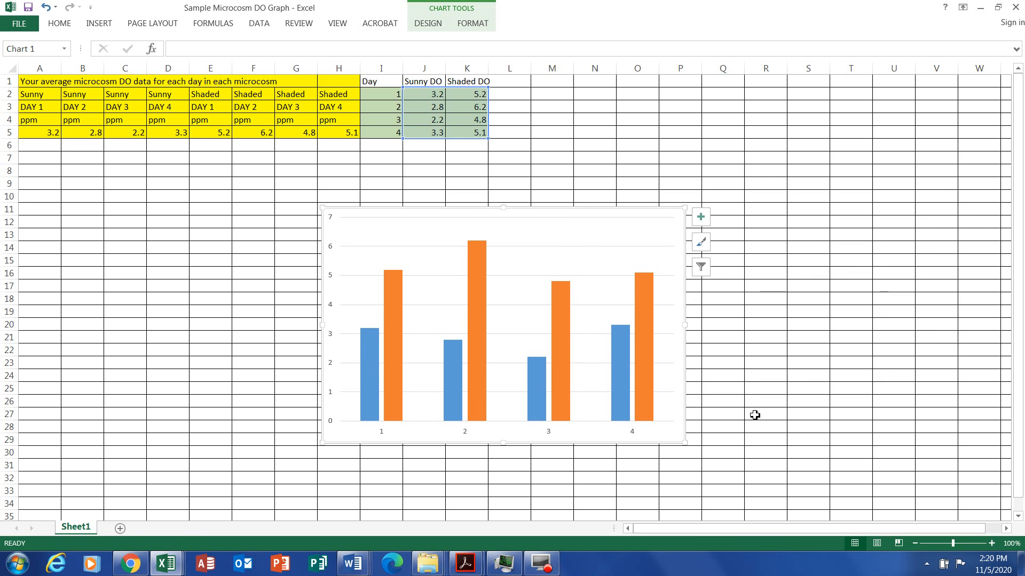
Enlarge the chart and adjust its plot area to leave space around the columns
left_click_drag(324, 442, 284, 481)
left_click(310, 447)
left_click_drag(300, 461, 324, 436)
left_click_drag(414, 419, 405, 432)
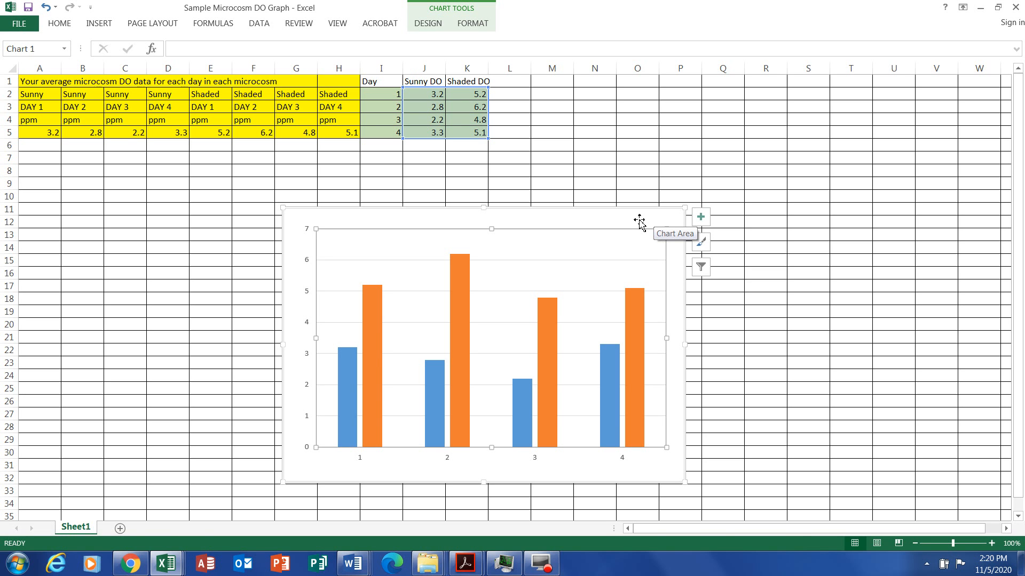
Add axis titles and a legend to the chart, and move the legend above the day 3 columns
left_click(702, 217)
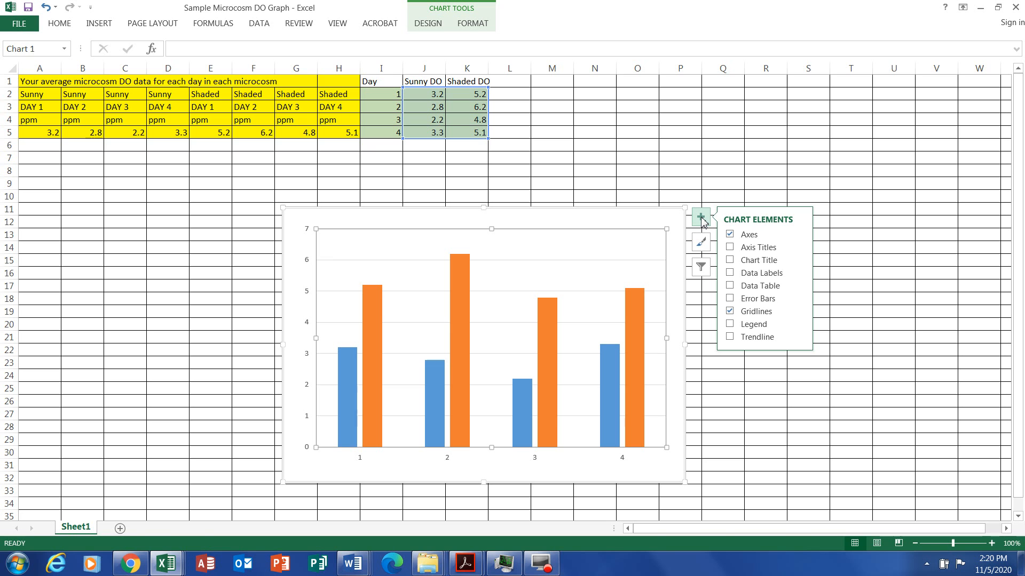
left_click(730, 248)
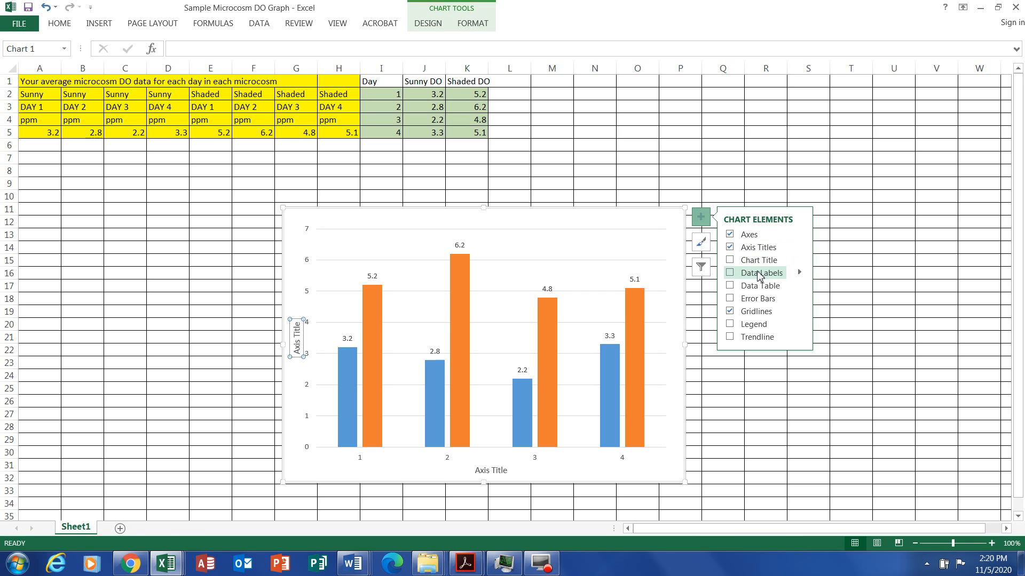
left_click(730, 324)
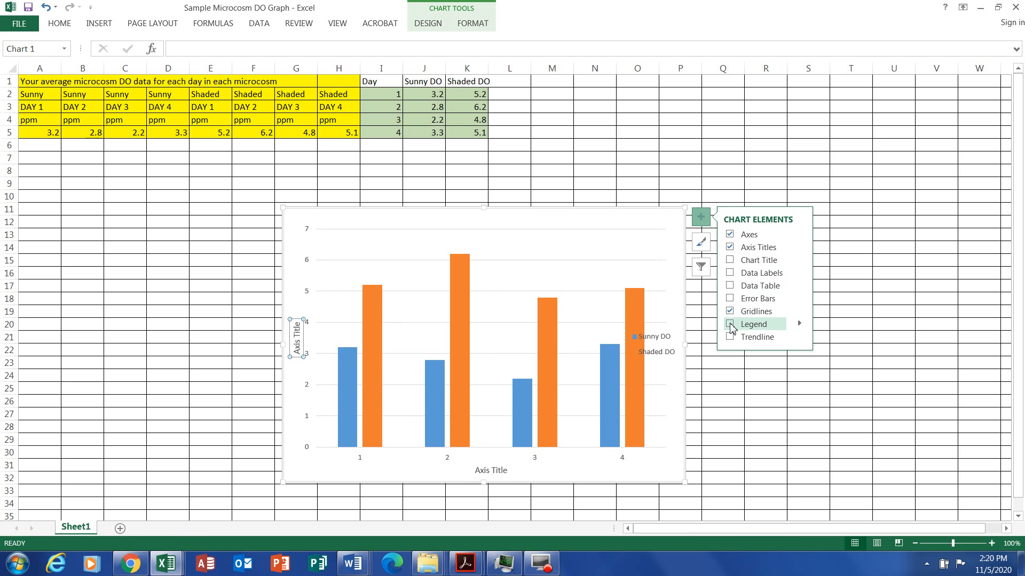
left_click(720, 374)
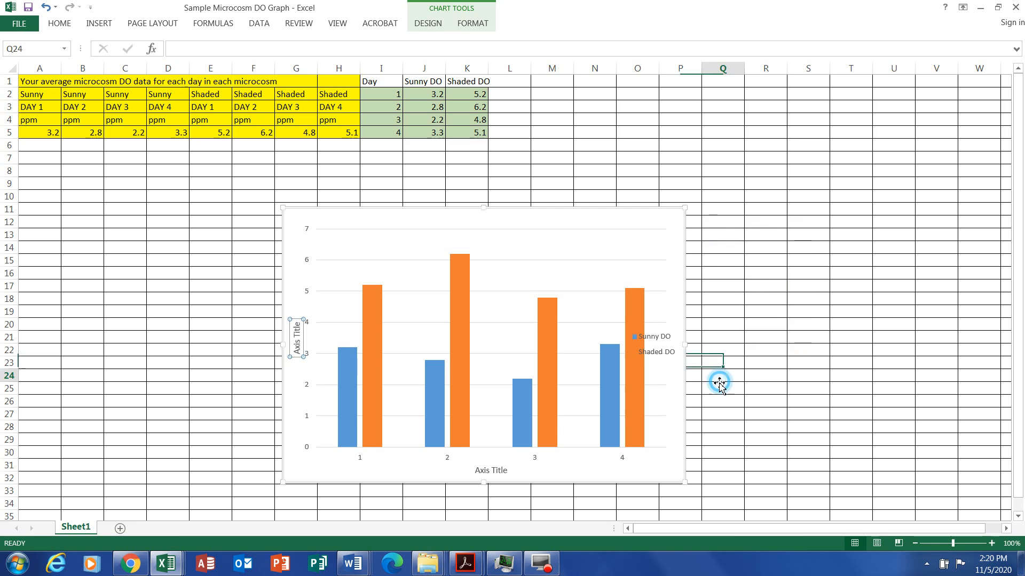
left_click_drag(657, 342, 542, 263)
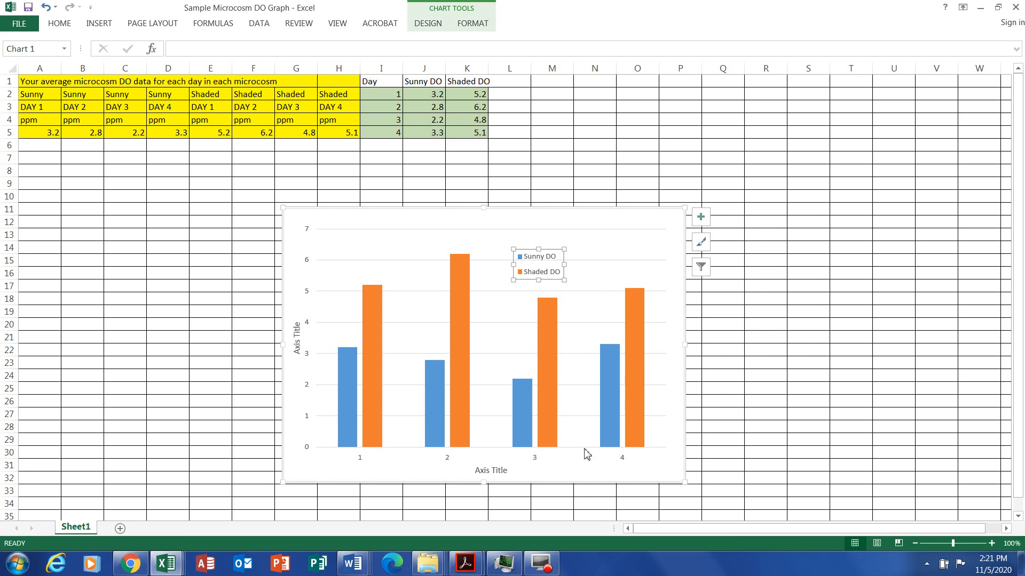
left_click(583, 480)
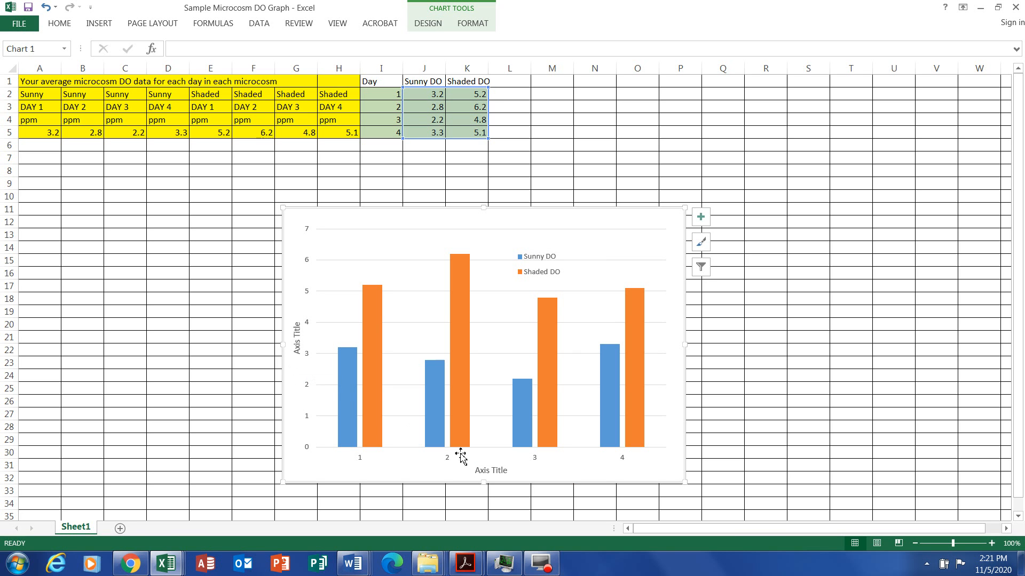
Change the horizontal axis title to "Day" and move it closer to the axis numbers
left_click(489, 473)
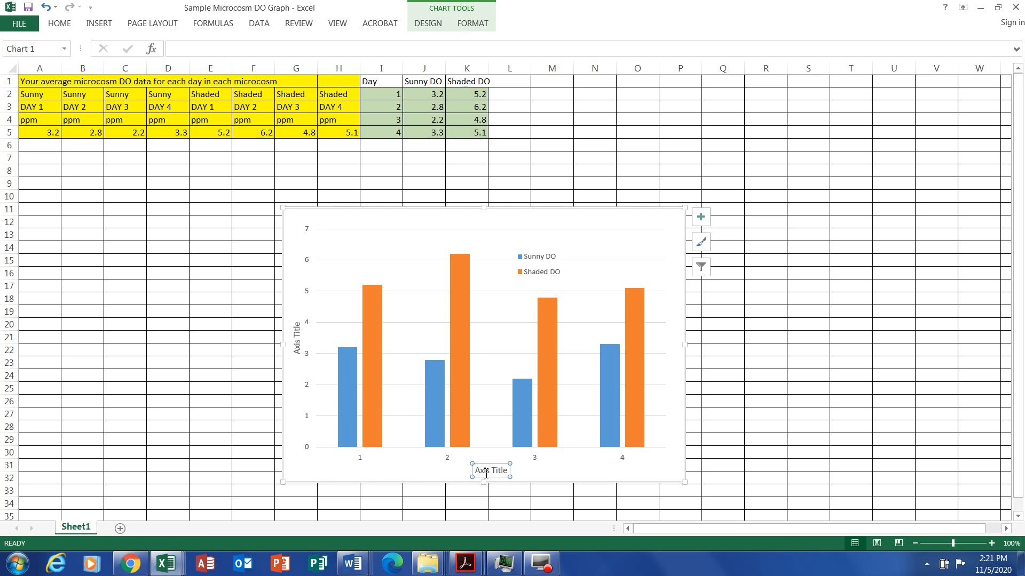
left_click_drag(475, 472, 519, 471)
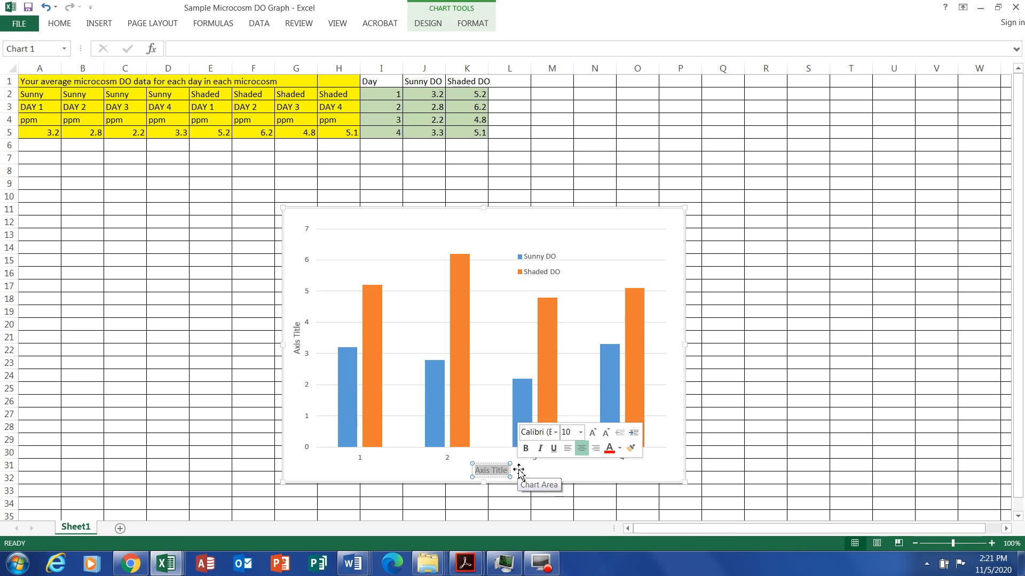
type("DAy")
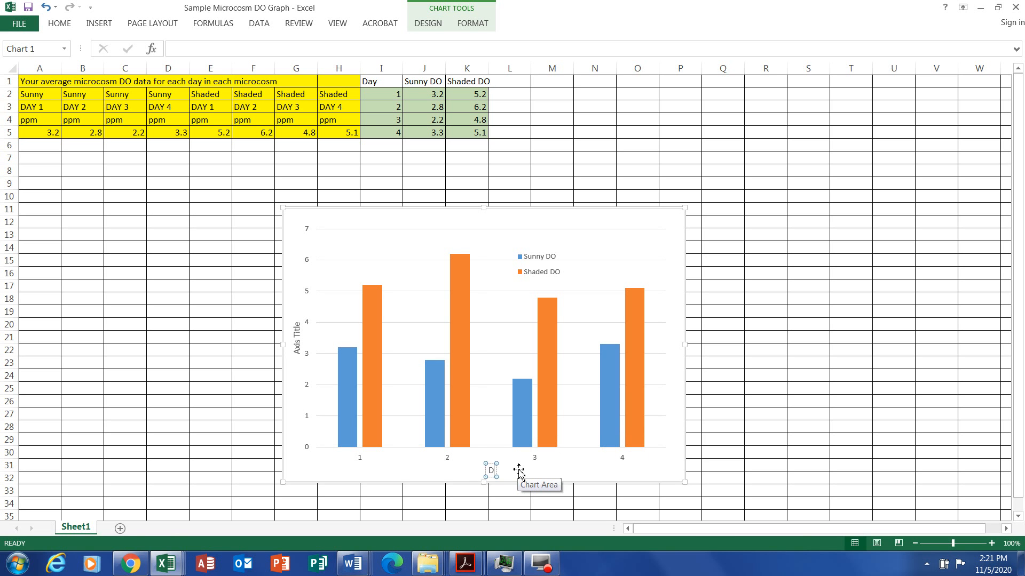
key("BackSpace")
key("BackSpace")
type("ay")
left_click(493, 462)
left_click(543, 475)
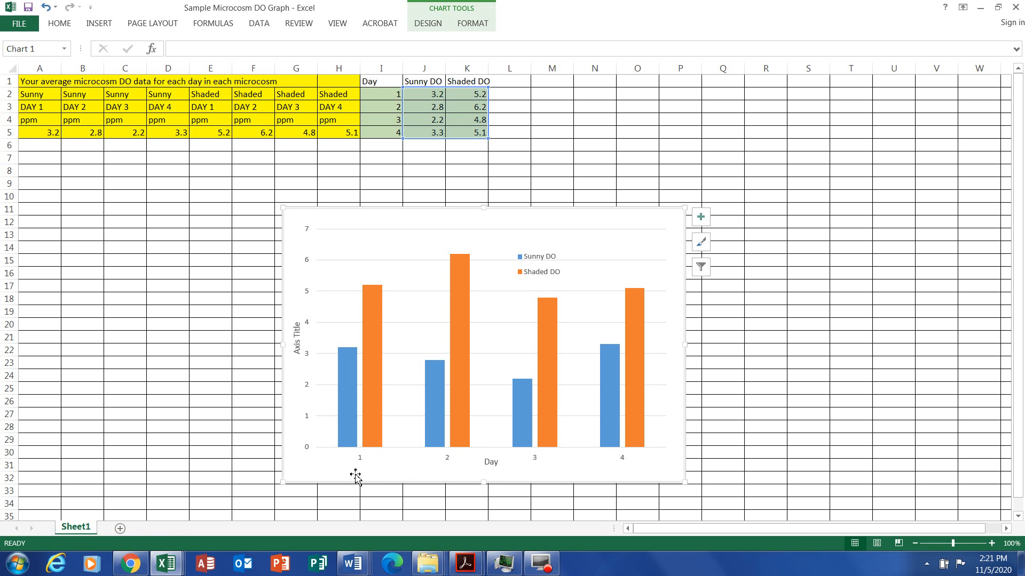
Replace the vertical axis title's placeholder text with "Dissolved Oyxgen (ppm)"
left_click(297, 353)
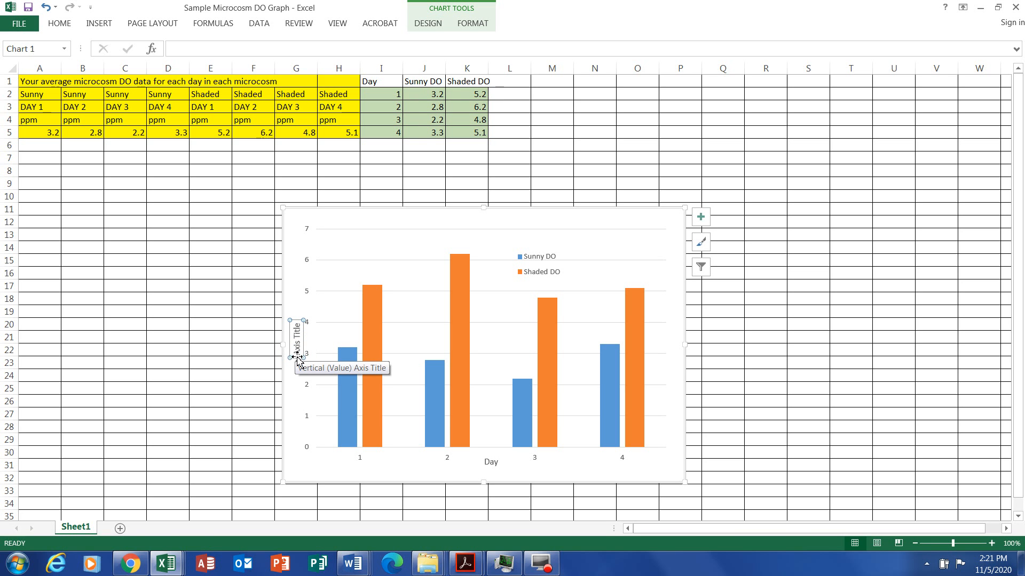
left_click_drag(295, 357, 297, 335)
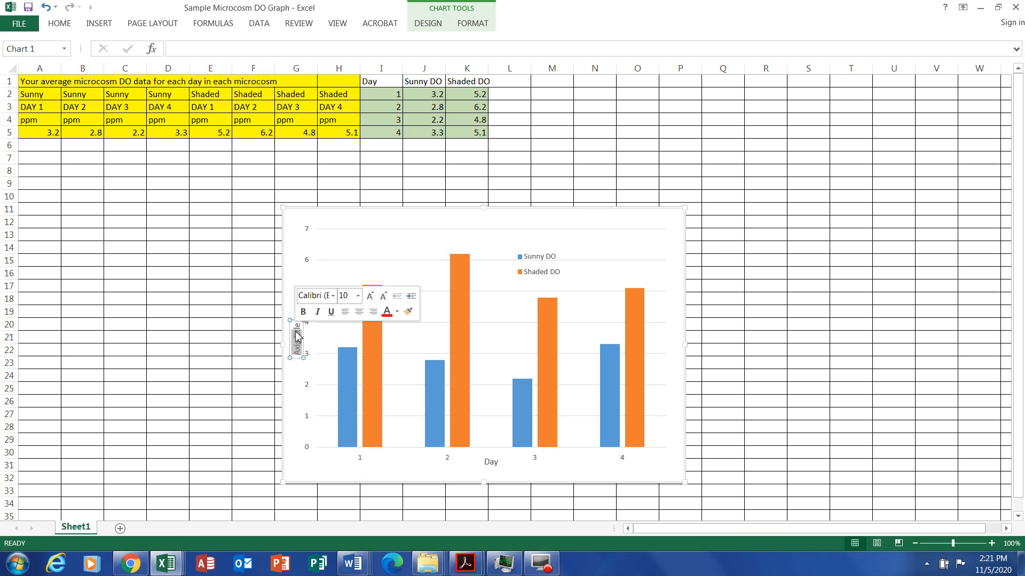
type("Dissol")
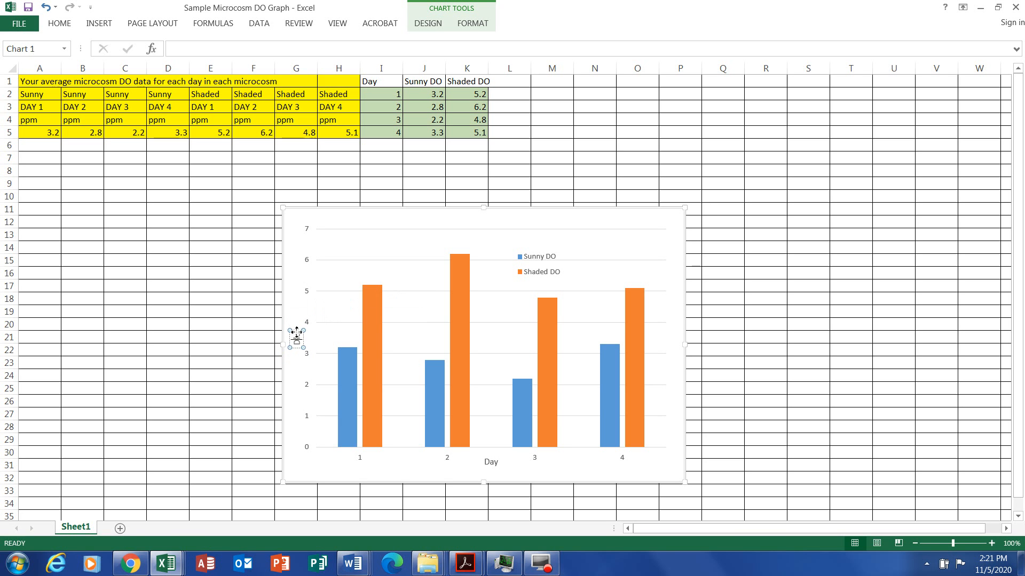
type("ved")
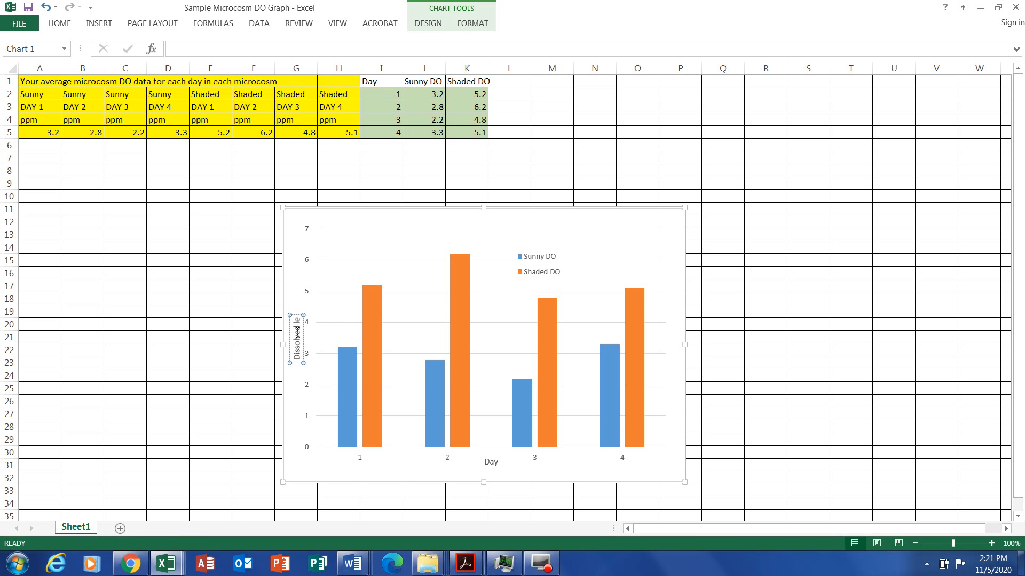
type(" O")
type("xygen")
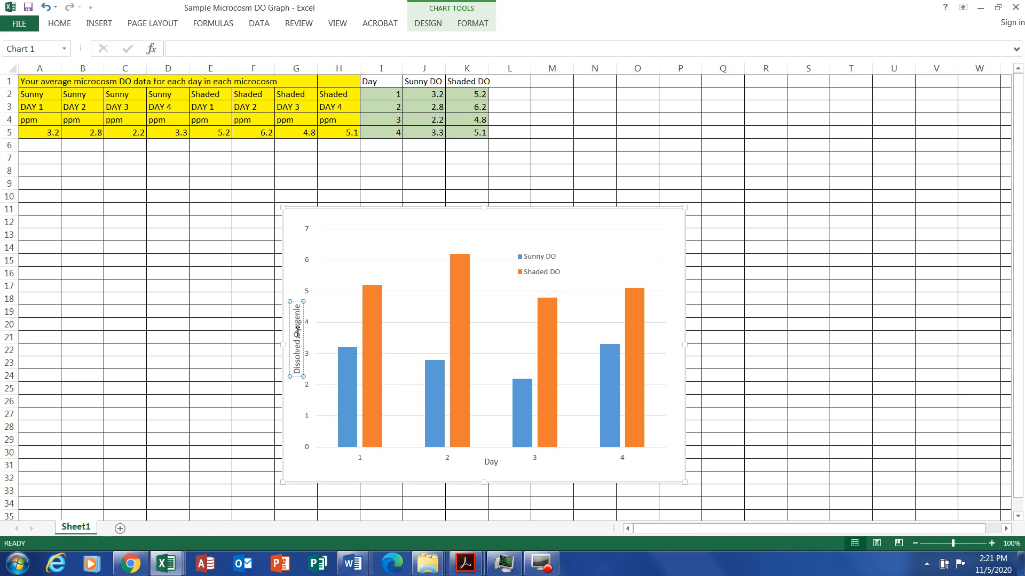
type(" (")
type("ppm")
type(")")
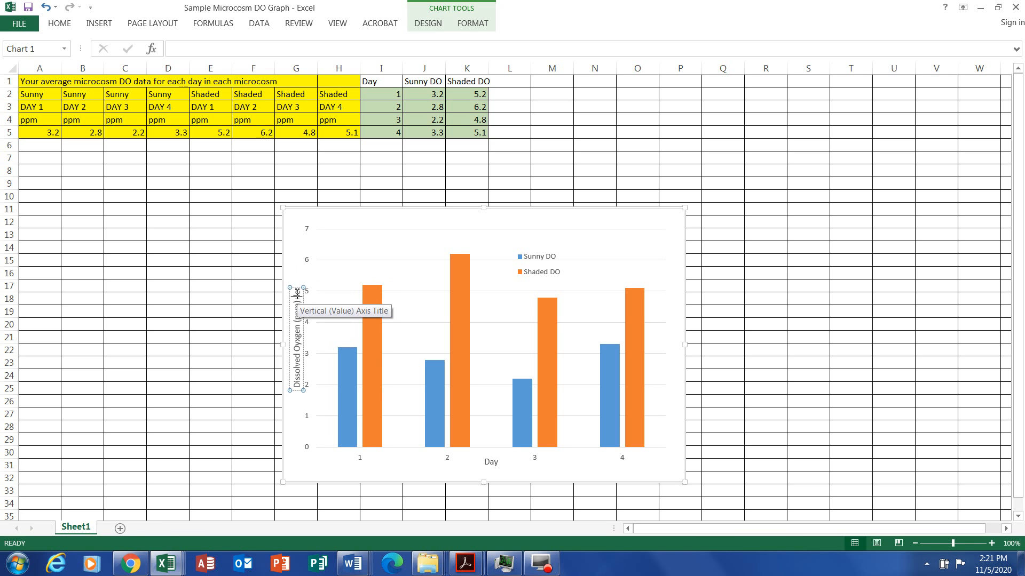
Remove the leftover placeholder characters after "(ppm)" in the vertical axis title and move the title lower along the axis
left_click(298, 294)
left_click(298, 300)
key("BackSpace")
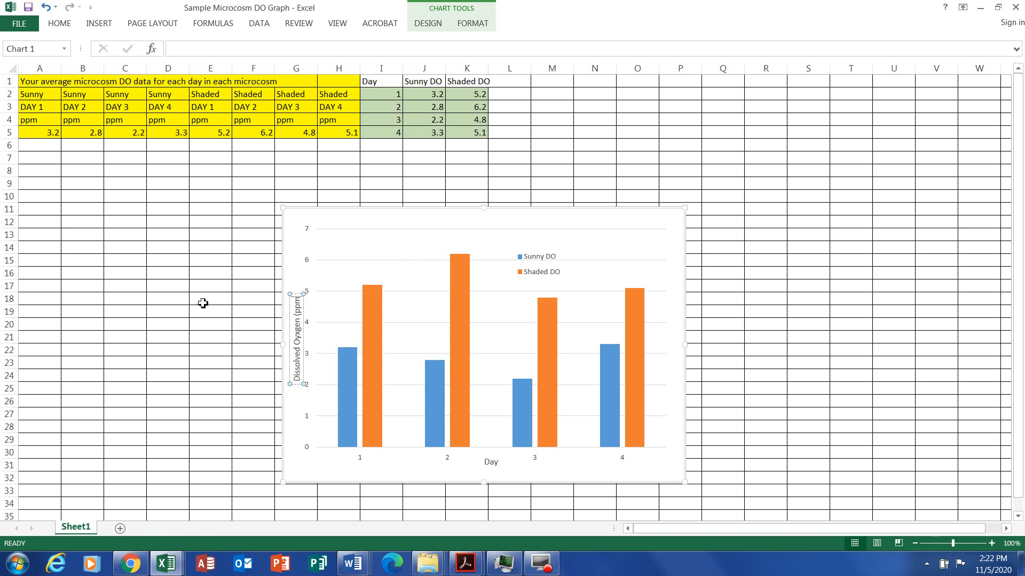
type(")")
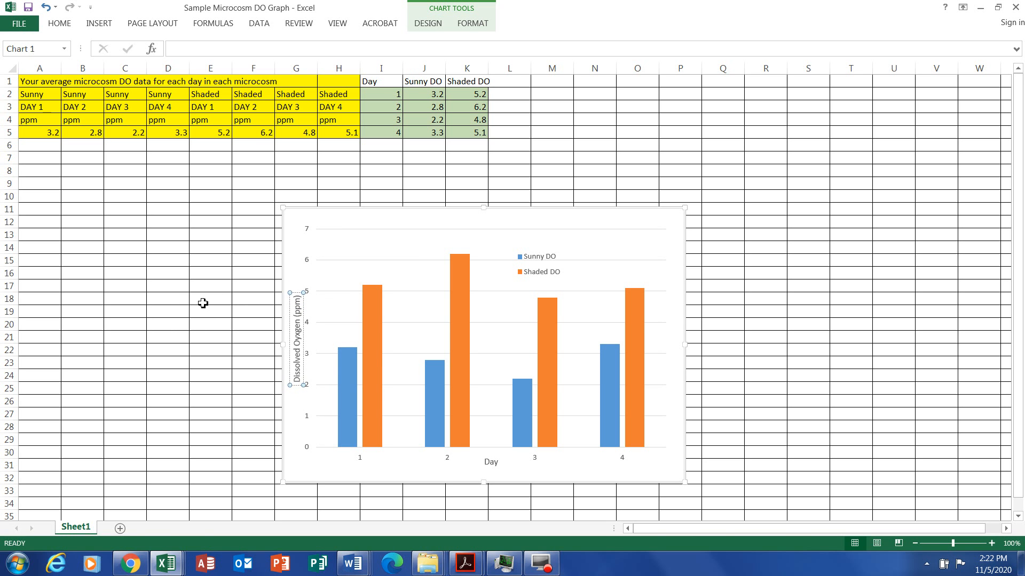
left_click(314, 467)
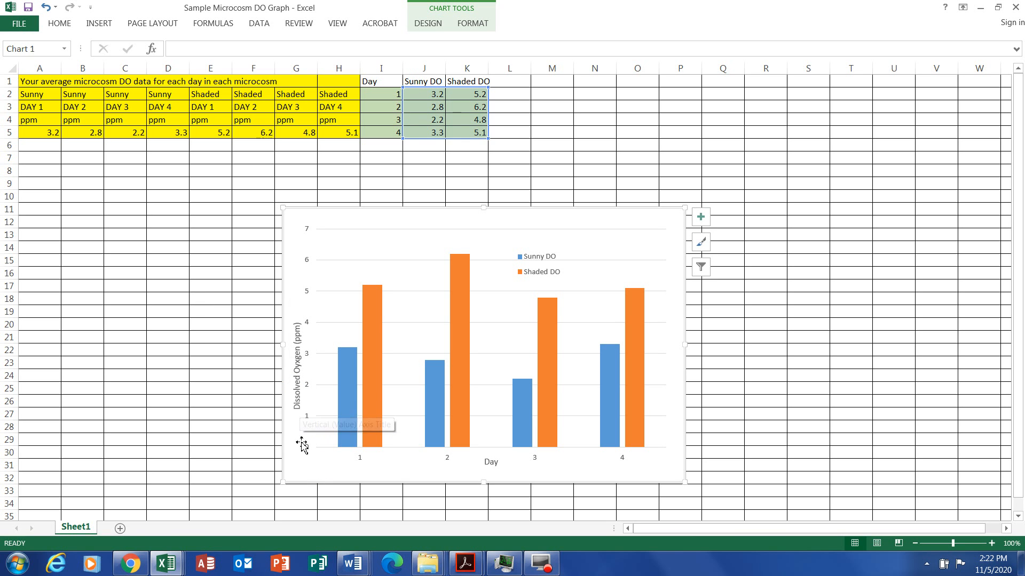
left_click(782, 316)
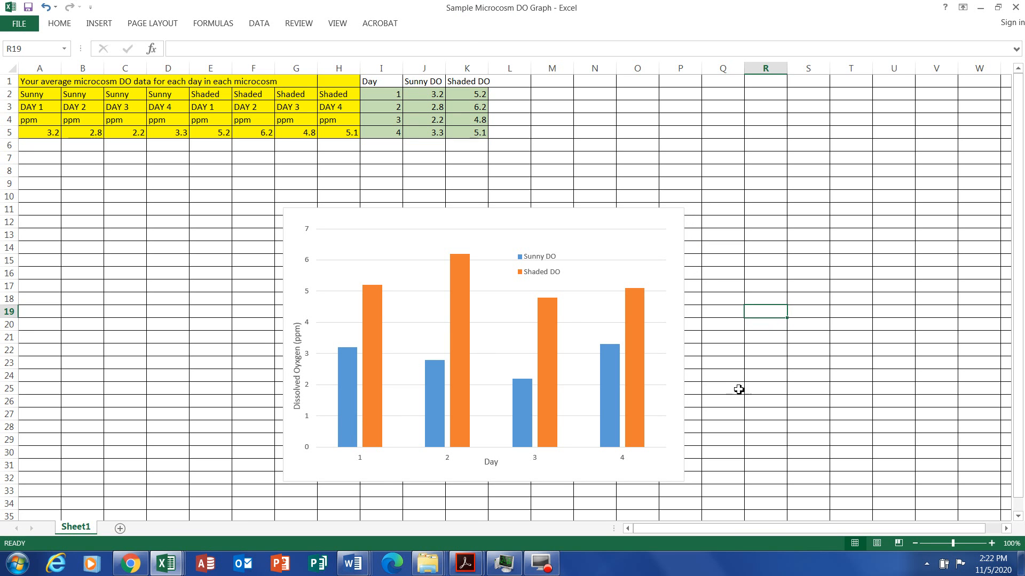
left_click_drag(748, 394, 742, 394)
left_click(731, 354)
Copy the finished chart and paste it into the Word document Document2, two lines below the Figure 2 caption
left_click(375, 214)
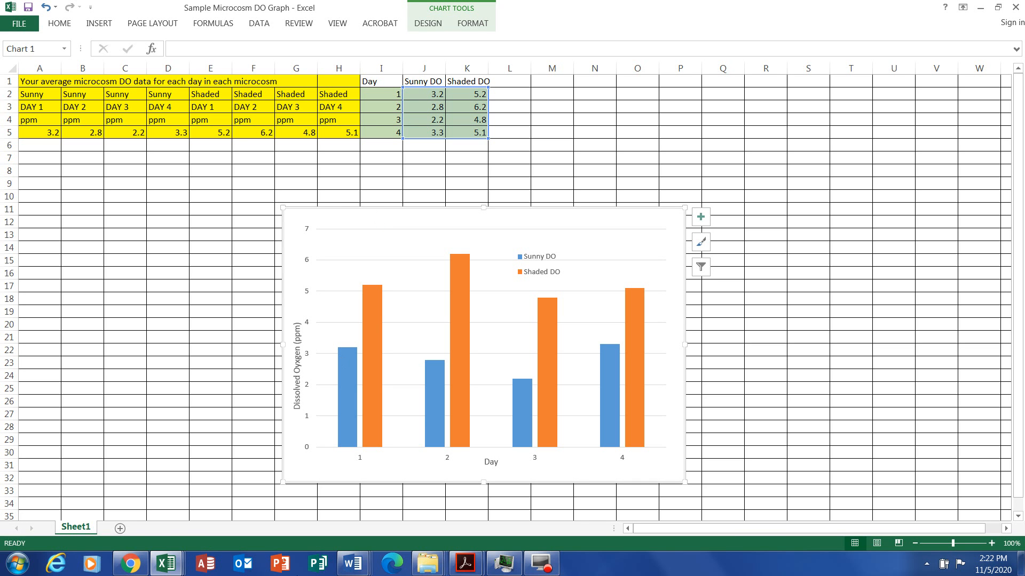
mouse_move(342, 565)
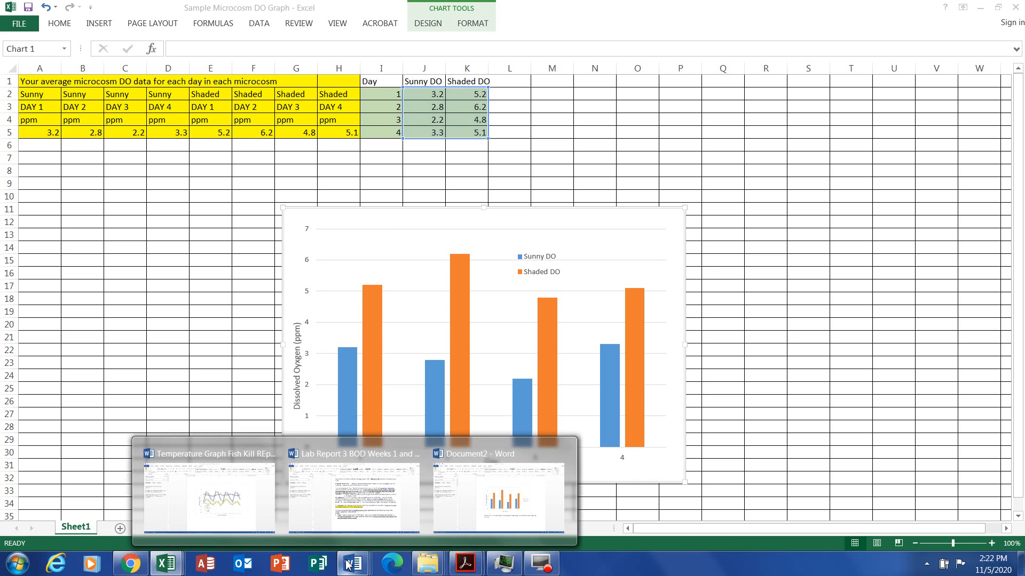
left_click(514, 526)
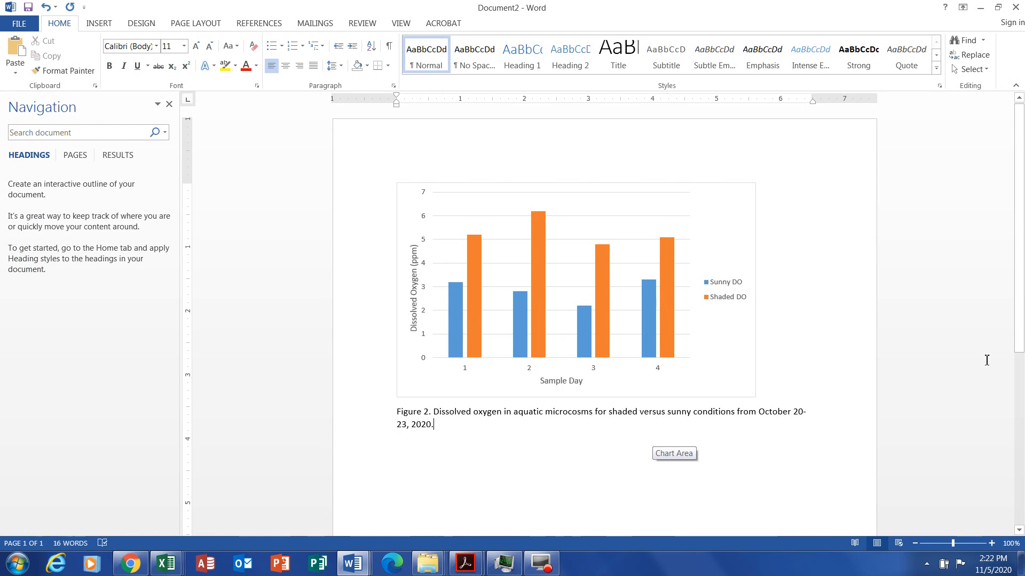
scroll(1022, 331, "down", 3)
left_click(706, 373)
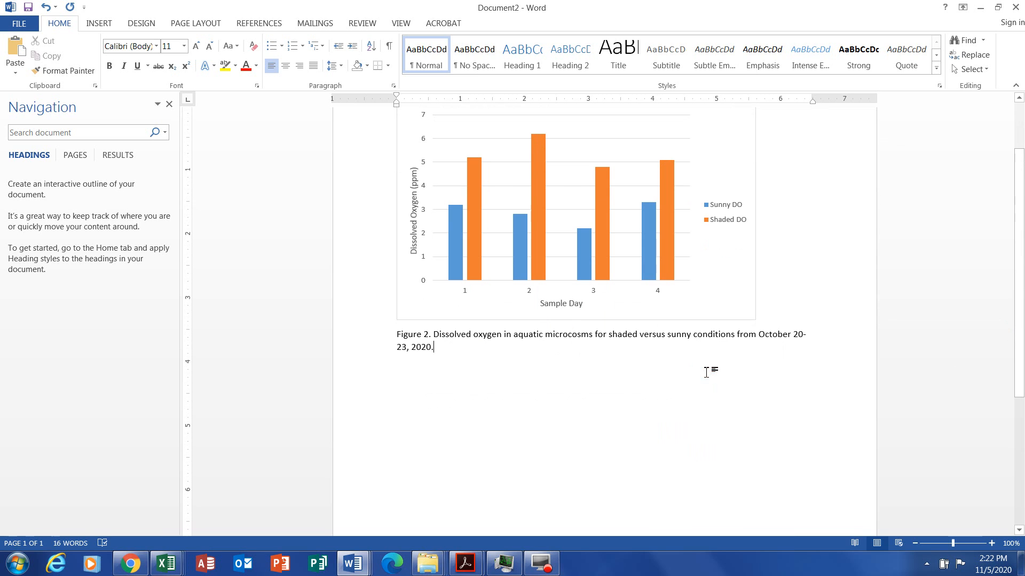
key("Return")
key("Return")
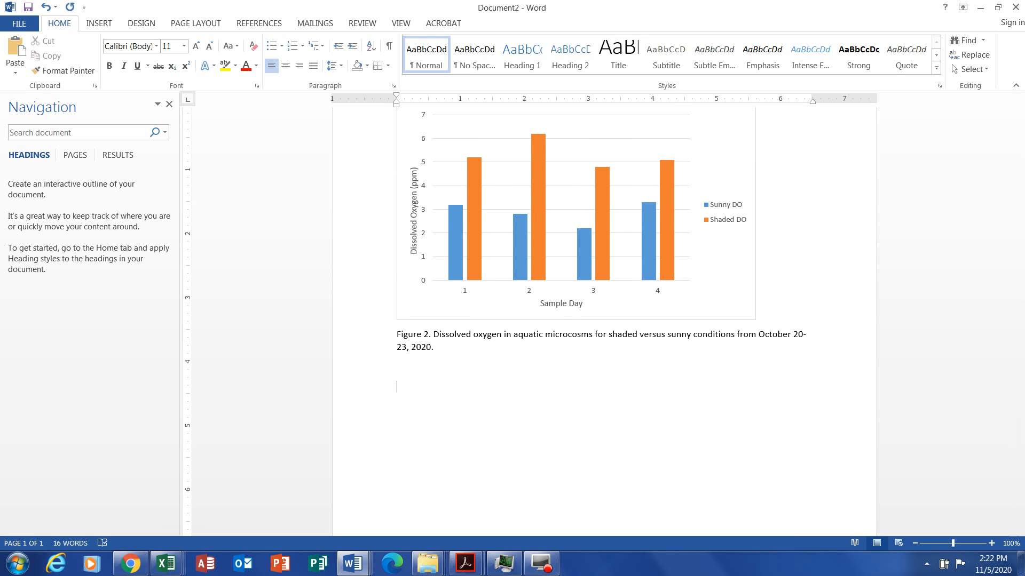
key("ctrl+v")
Inspect the pasted chart and compare its layout with the captioned Figure 2 chart above it
left_click(552, 292)
left_click(397, 241)
left_click_drag(398, 241, 469, 285)
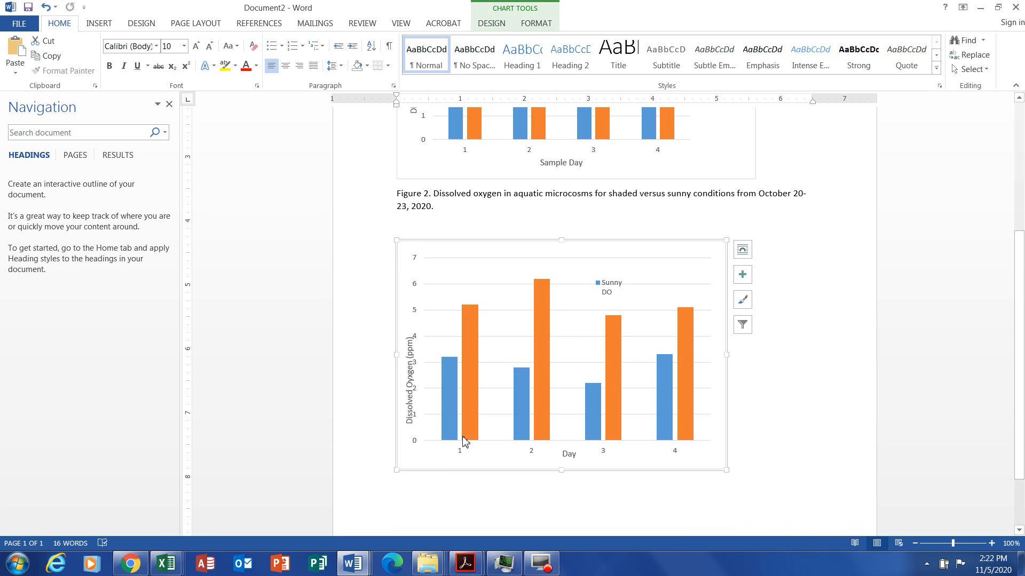
left_click_drag(473, 460, 542, 455)
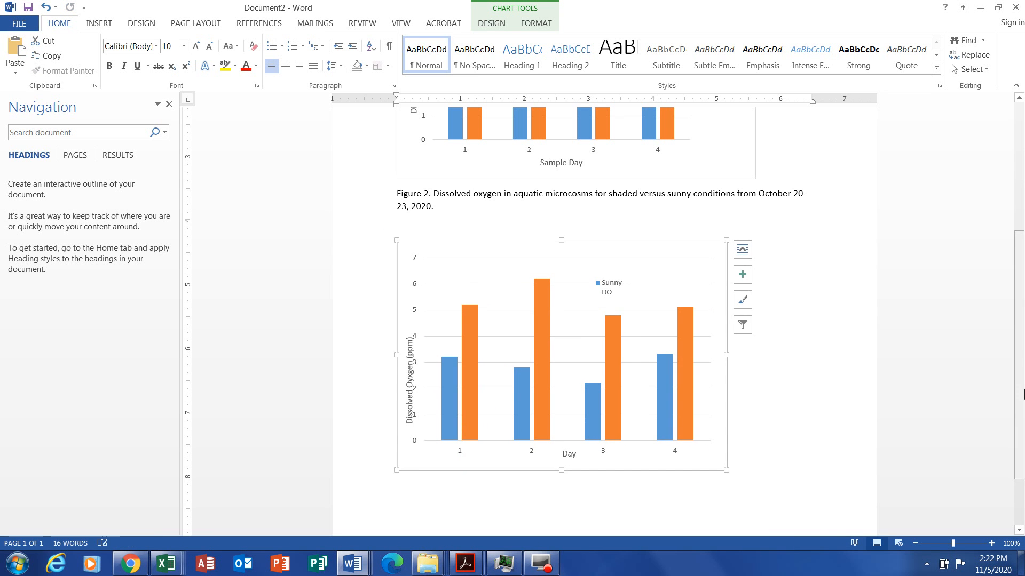
left_click_drag(1017, 408, 1017, 302)
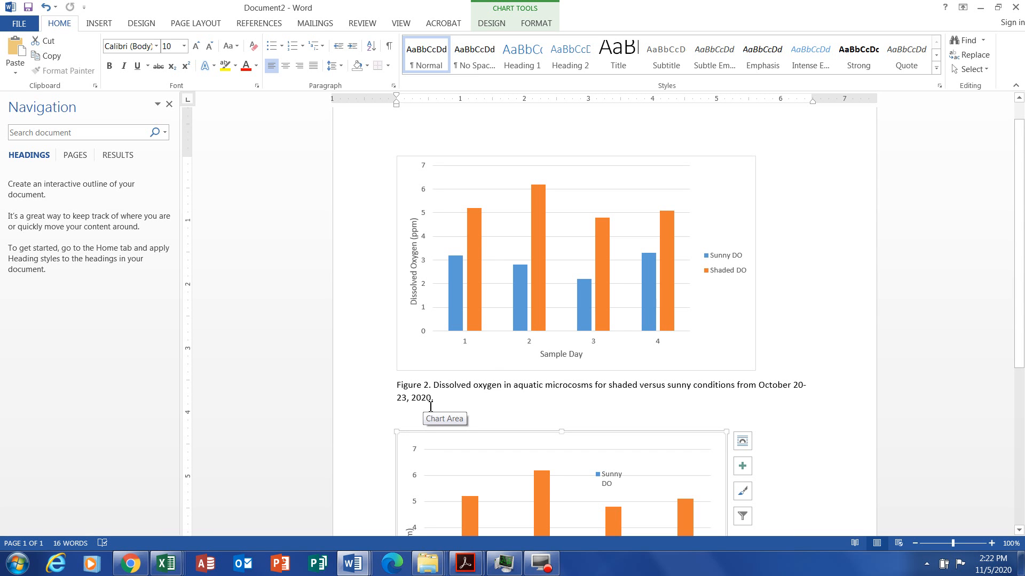
mouse_move(1016, 230)
left_mouse_down()
mouse_move(1019, 328)
mouse_move(1020, 231)
left_mouse_up()
left_click(931, 220)
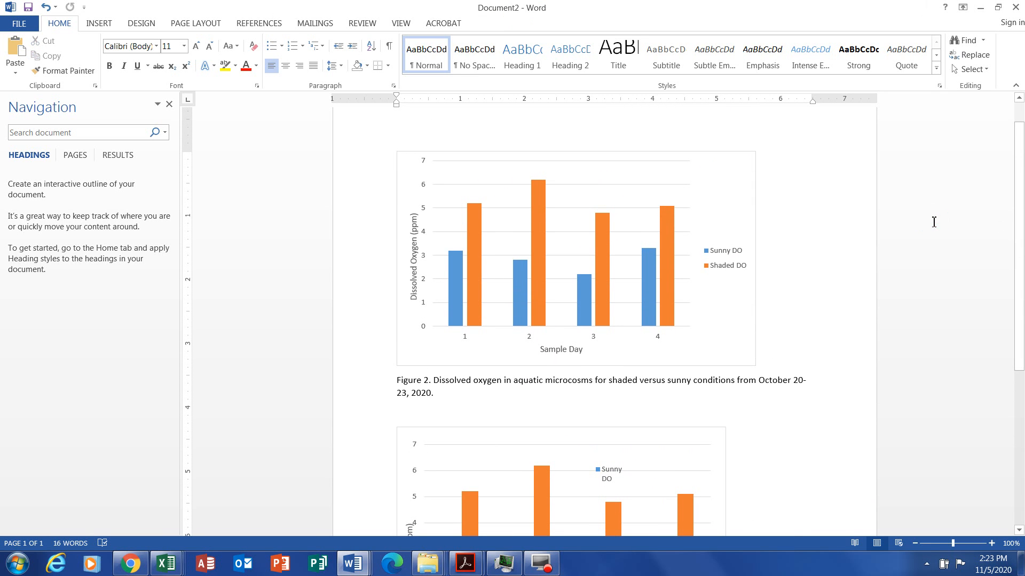